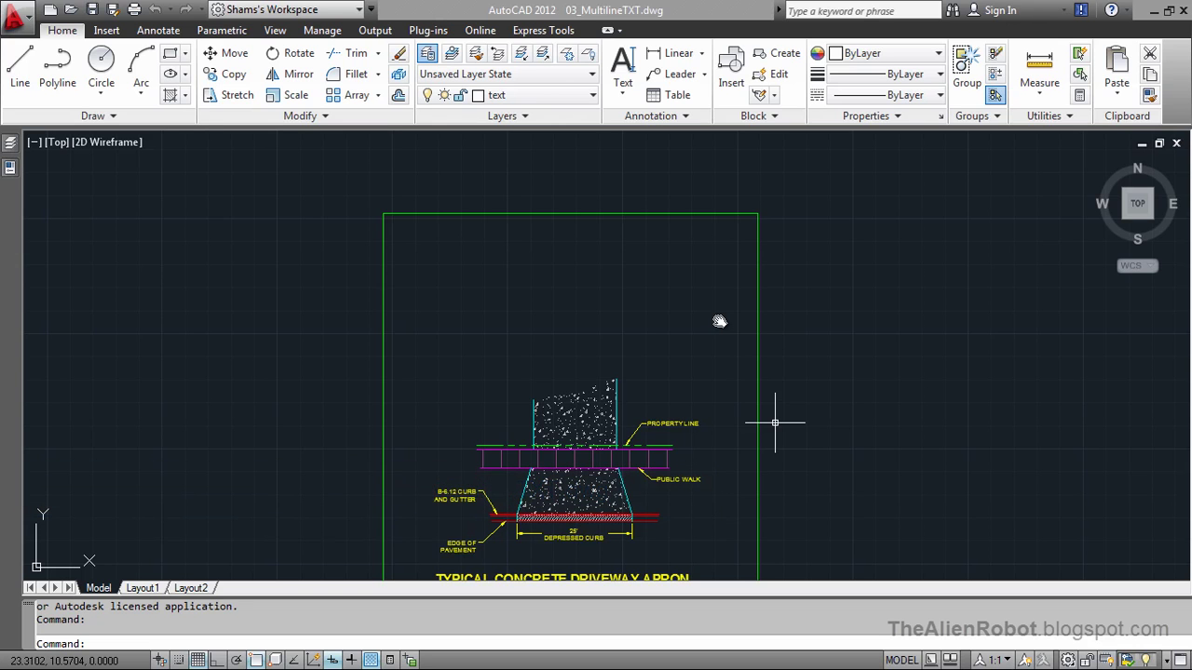
Check the annotation text styles and bring the blank area above the drawing frame into view.
{"action": "mouse_move", "coordinate": [721, 410]}
{"action": "middle_mouse_down"}
{"action": "mouse_move", "coordinate": [724, 366]}
{"action": "mouse_move", "coordinate": [733, 385]}
{"action": "middle_mouse_up"}
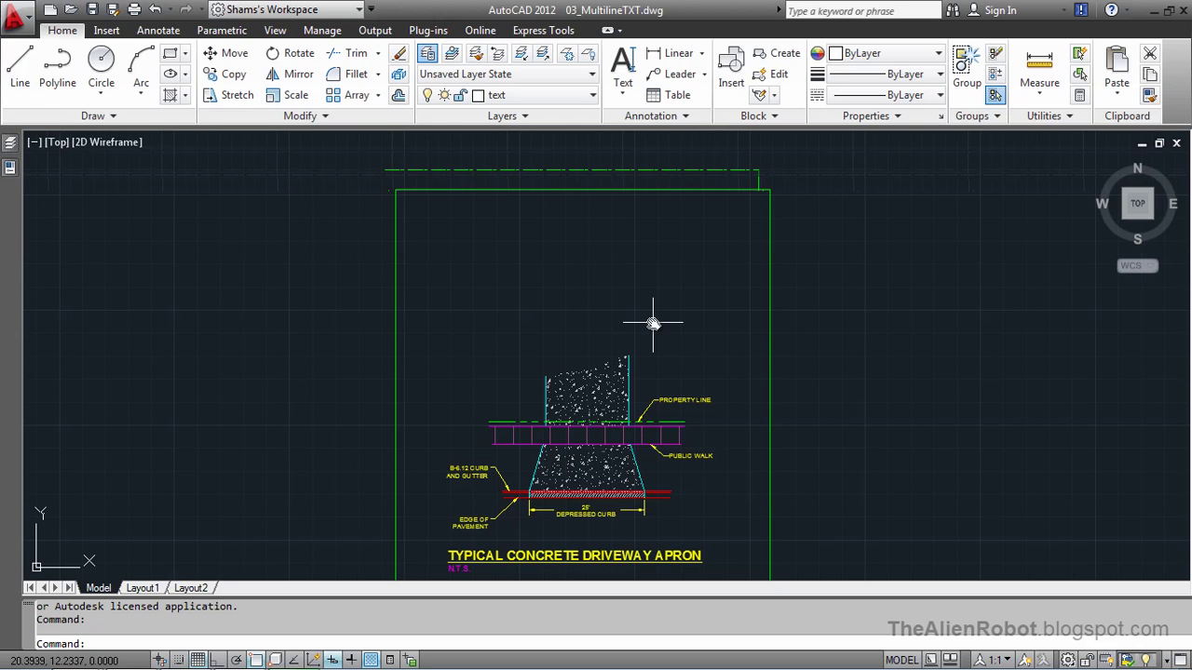
{"action": "left_click", "coordinate": [686, 120]}
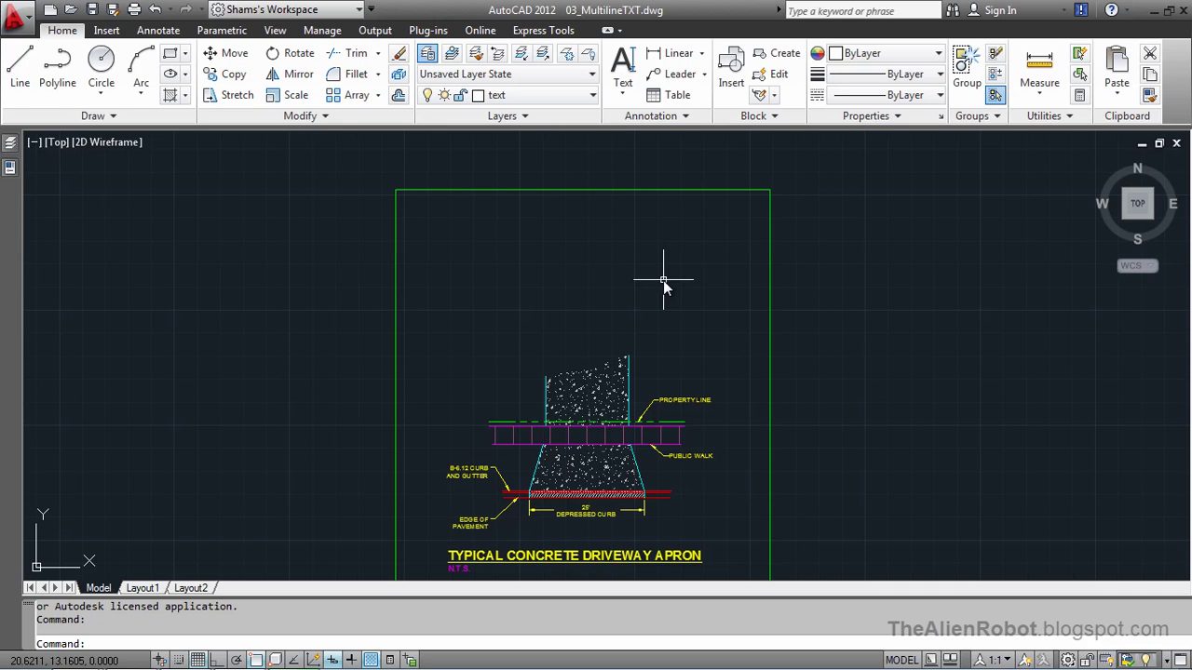
{"action": "scroll", "coordinate": [662, 280], "scroll_direction": "up", "scroll_amount": 3}
{"action": "mouse_move", "coordinate": [928, 296]}
{"action": "middle_mouse_down"}
{"action": "mouse_move", "coordinate": [455, 319]}
{"action": "mouse_move", "coordinate": [348, 364]}
{"action": "middle_mouse_up"}
{"action": "middle_click_drag", "start_coordinate": [772, 353], "coordinate": [681, 329]}
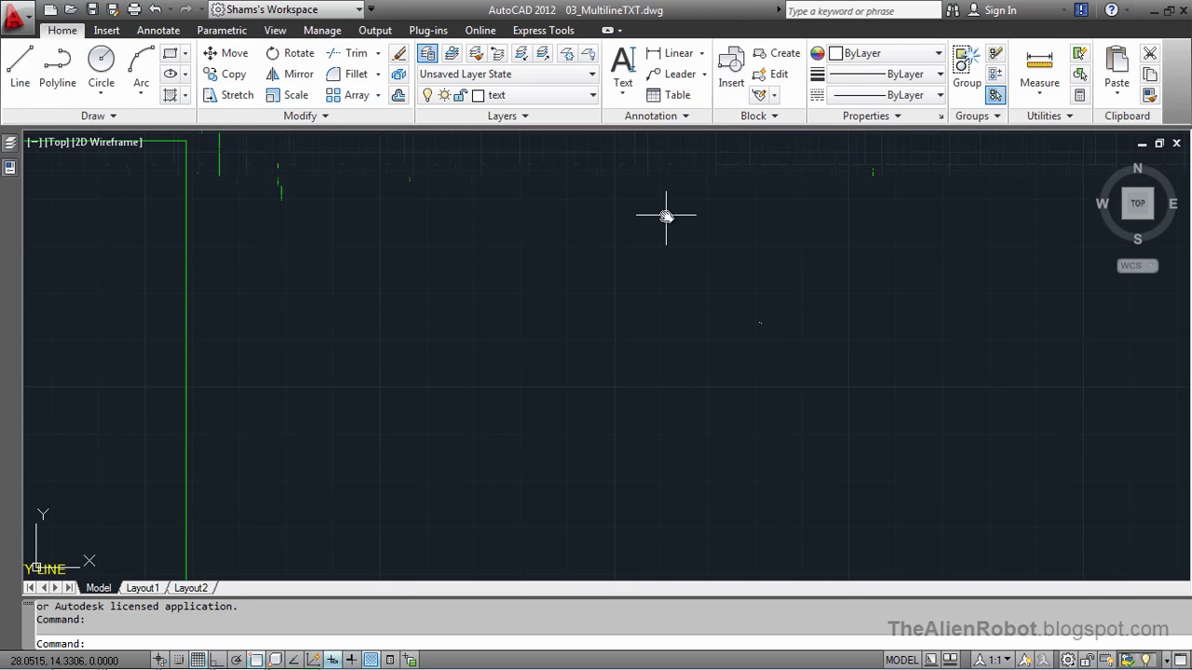
Draw a multiline text box by picking two corners in the blank area.
{"action": "left_click", "coordinate": [622, 89]}
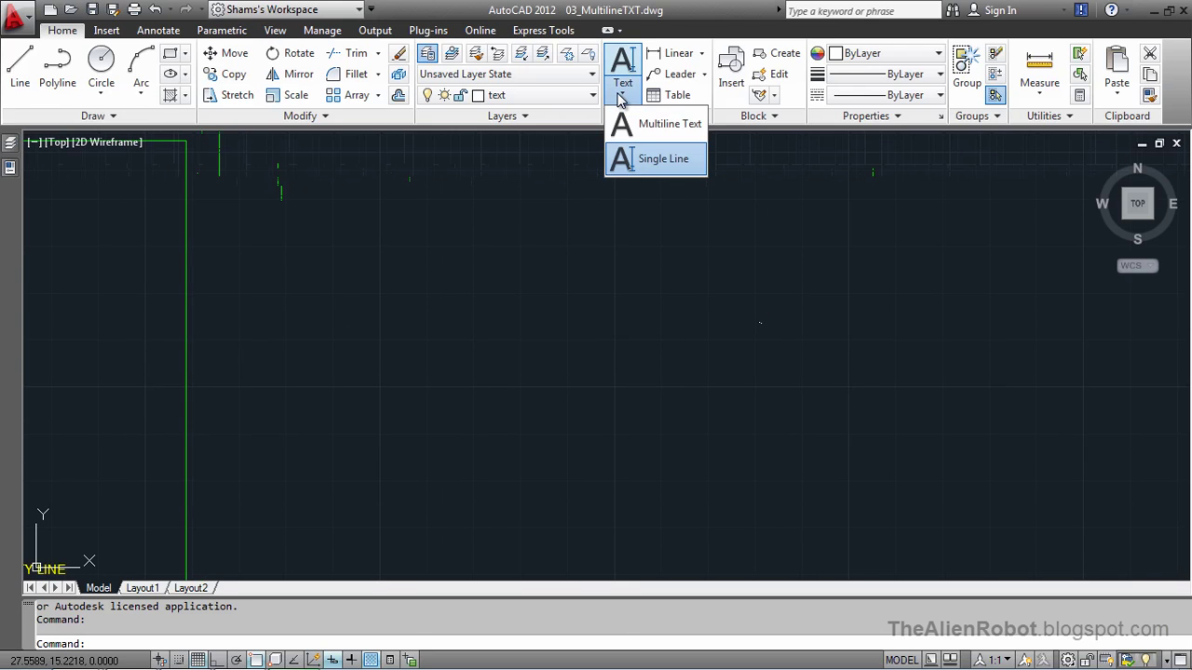
{"action": "left_click", "coordinate": [648, 127]}
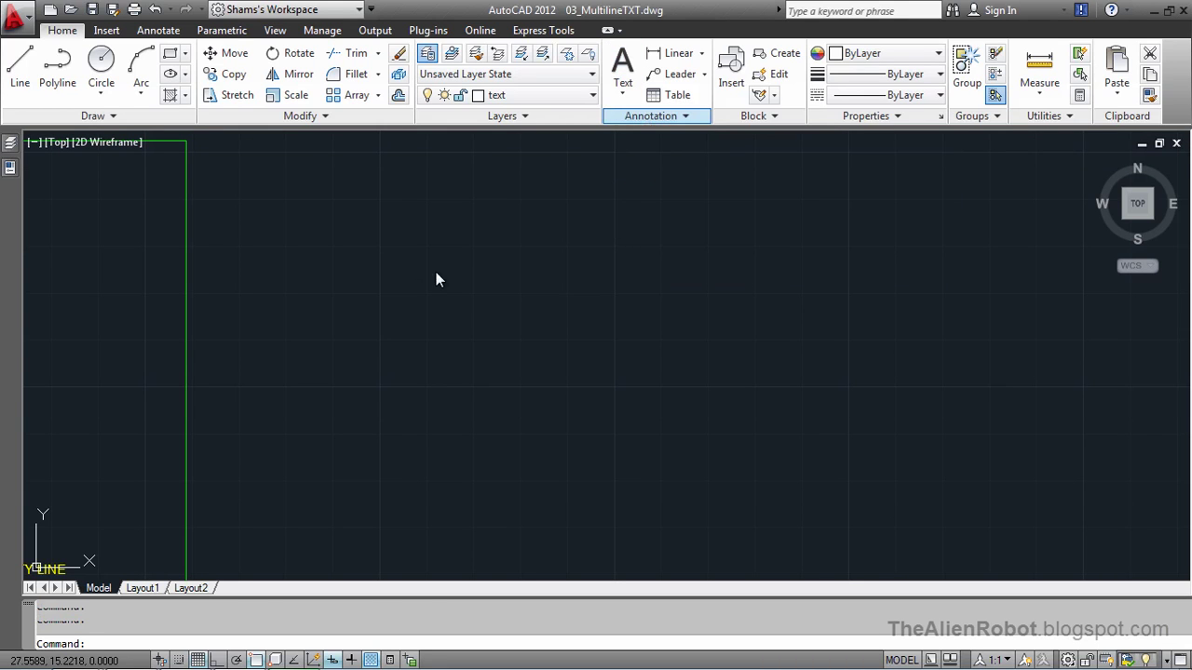
{"action": "left_click", "coordinate": [386, 180]}
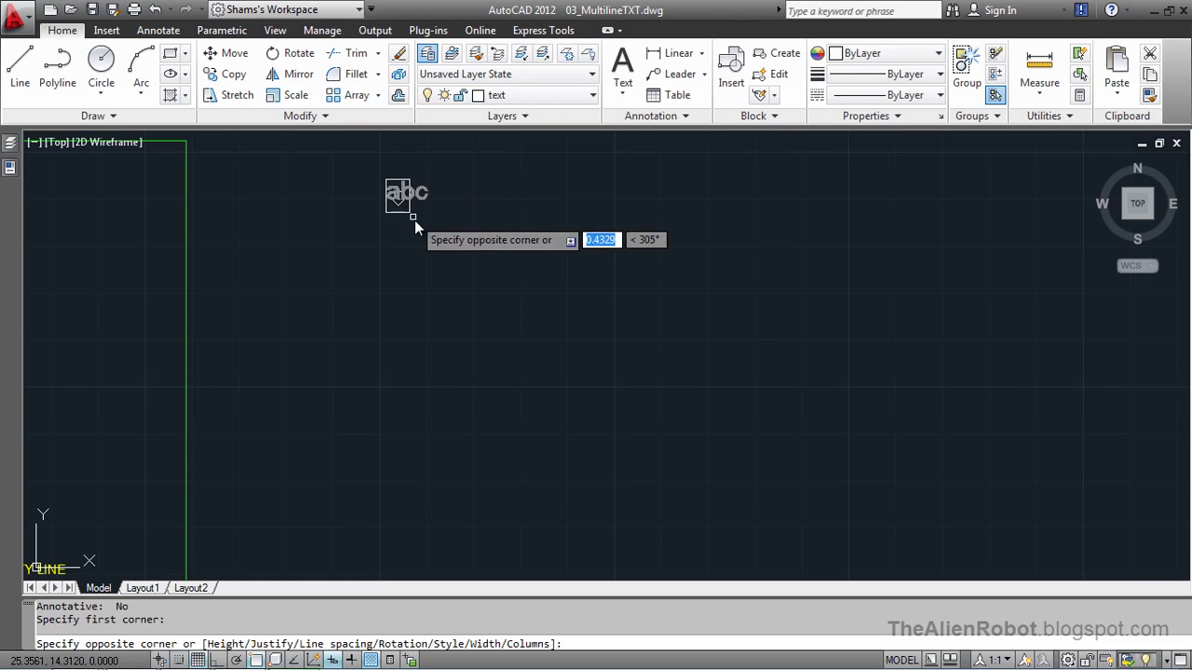
{"action": "left_click", "coordinate": [748, 441]}
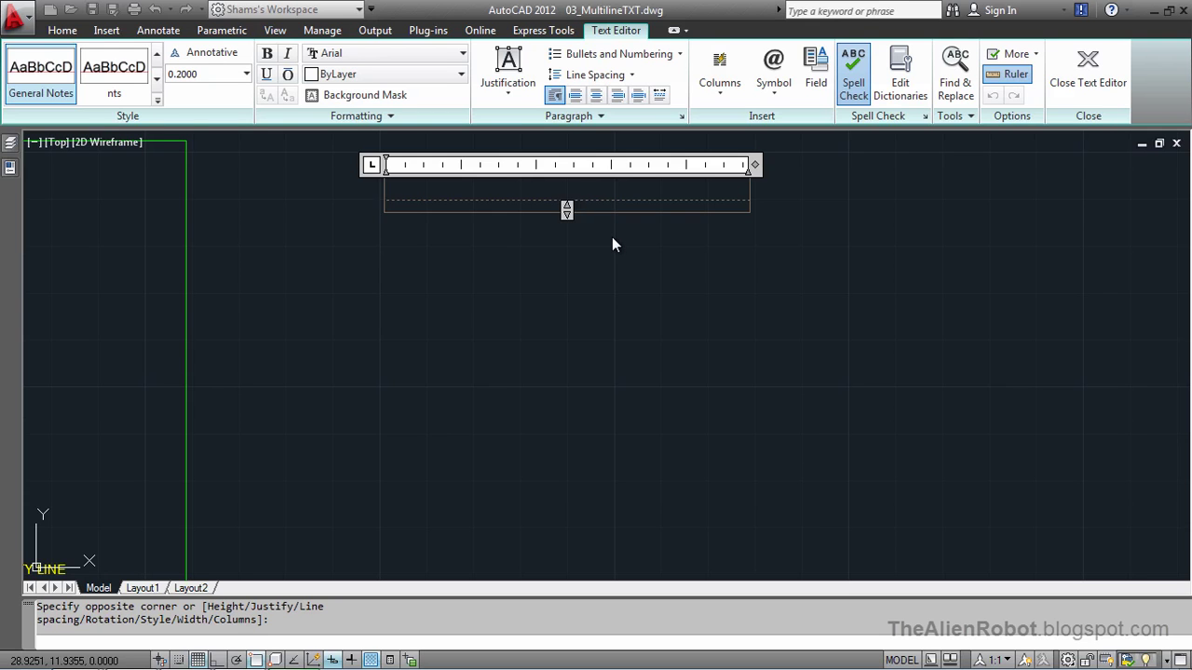
Enter the sentence 'this is multiline text, we are already in text editor tab by default.'.
{"action": "type", "text": "this is "}
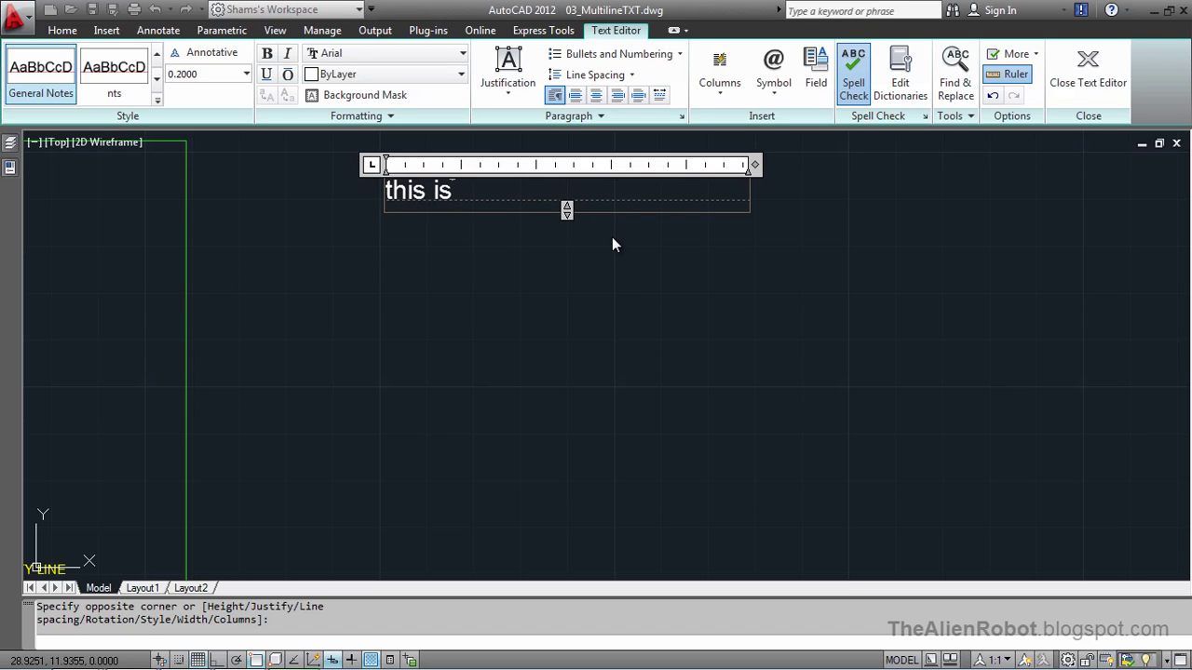
{"action": "type", "text": "multiline "}
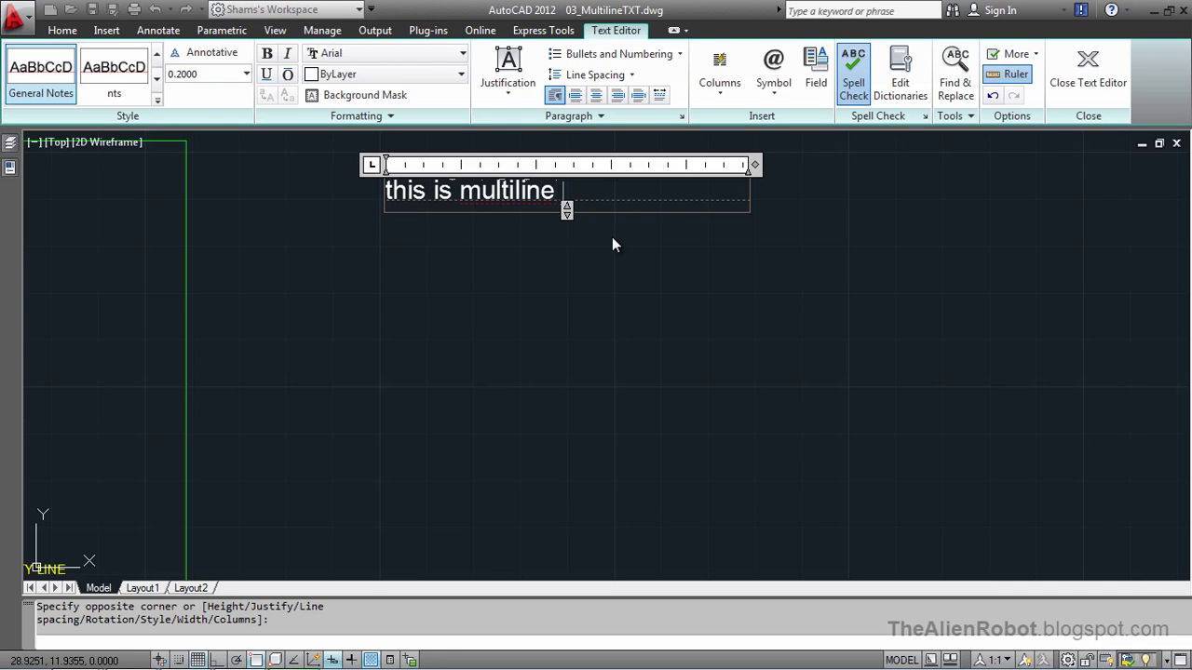
{"action": "type", "text": "text, "}
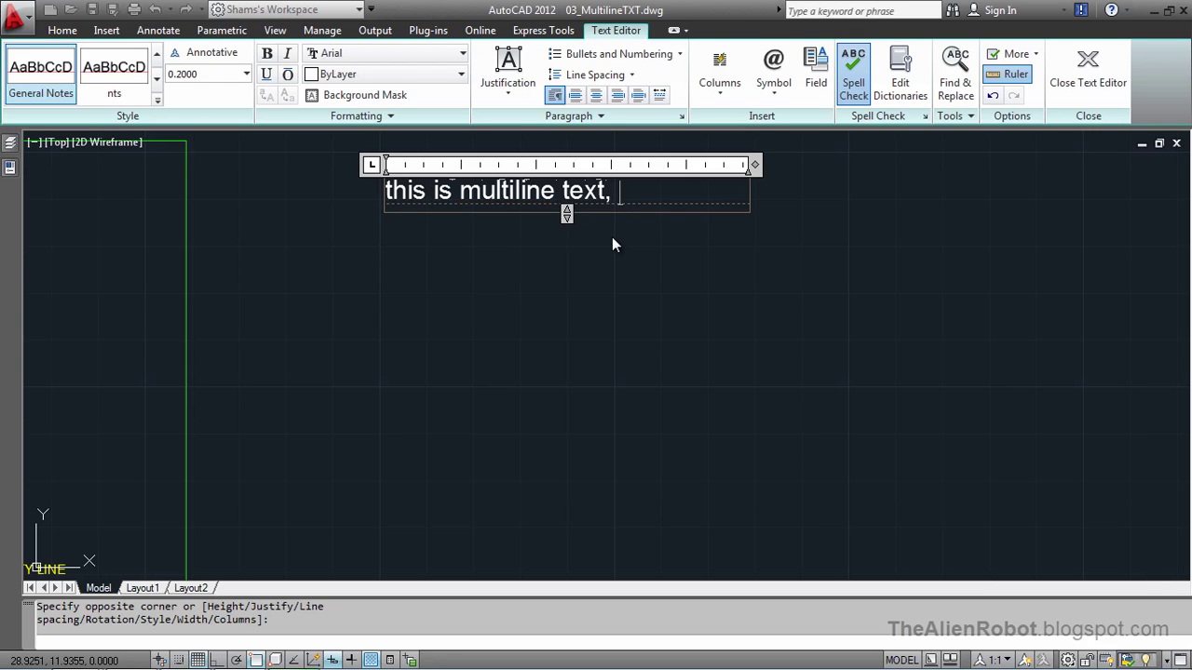
{"action": "type", "text": "we are already in "}
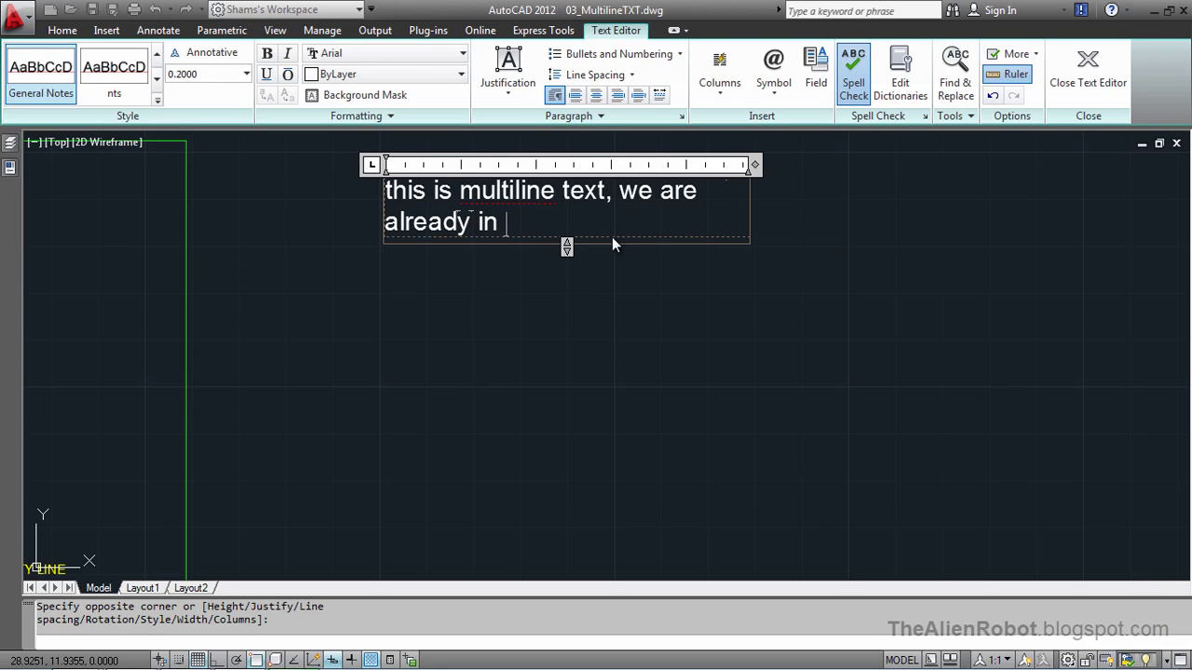
{"action": "type", "text": "text editor"}
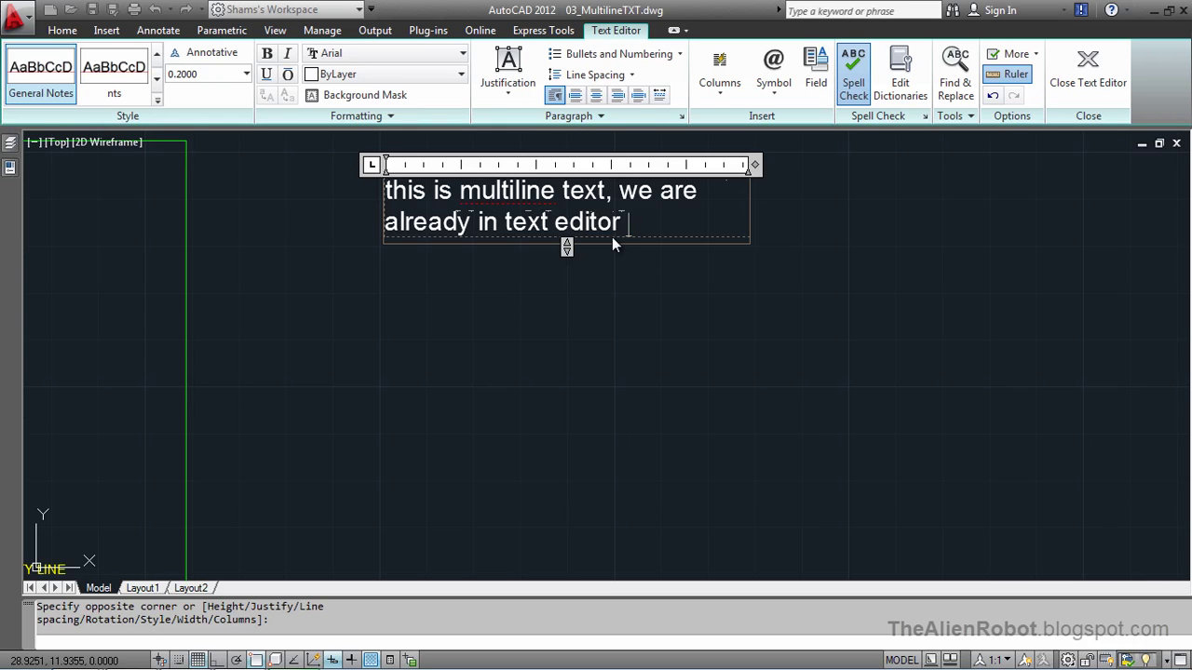
{"action": "type", "text": " tab by defa"}
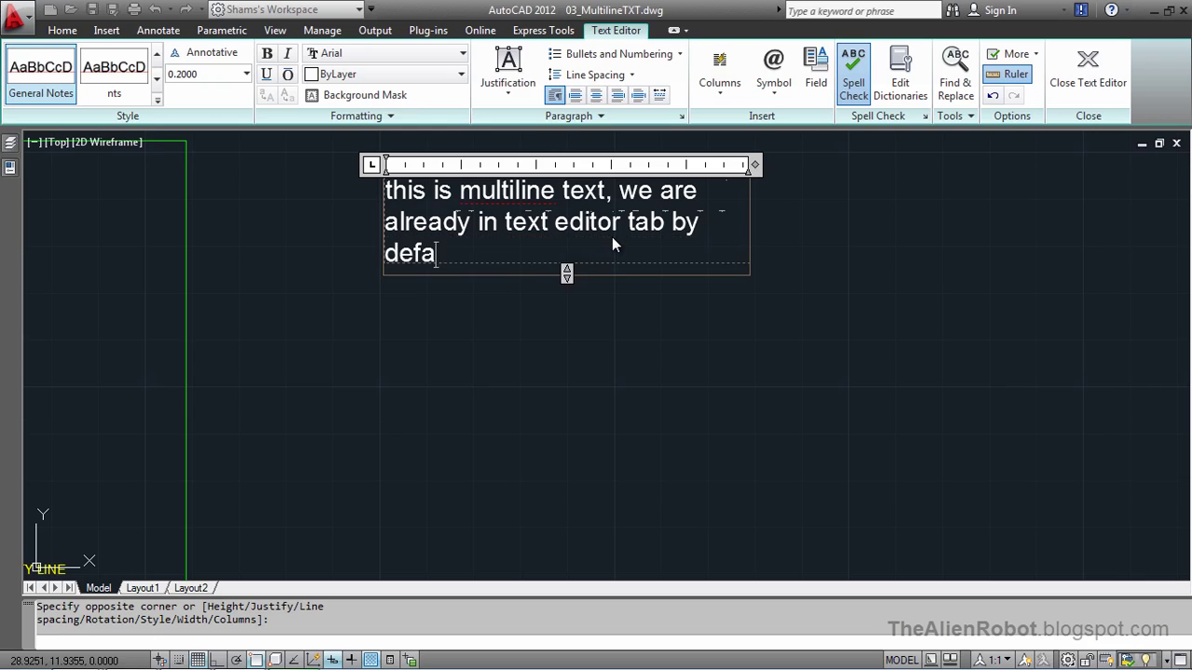
{"action": "type", "text": "ult."}
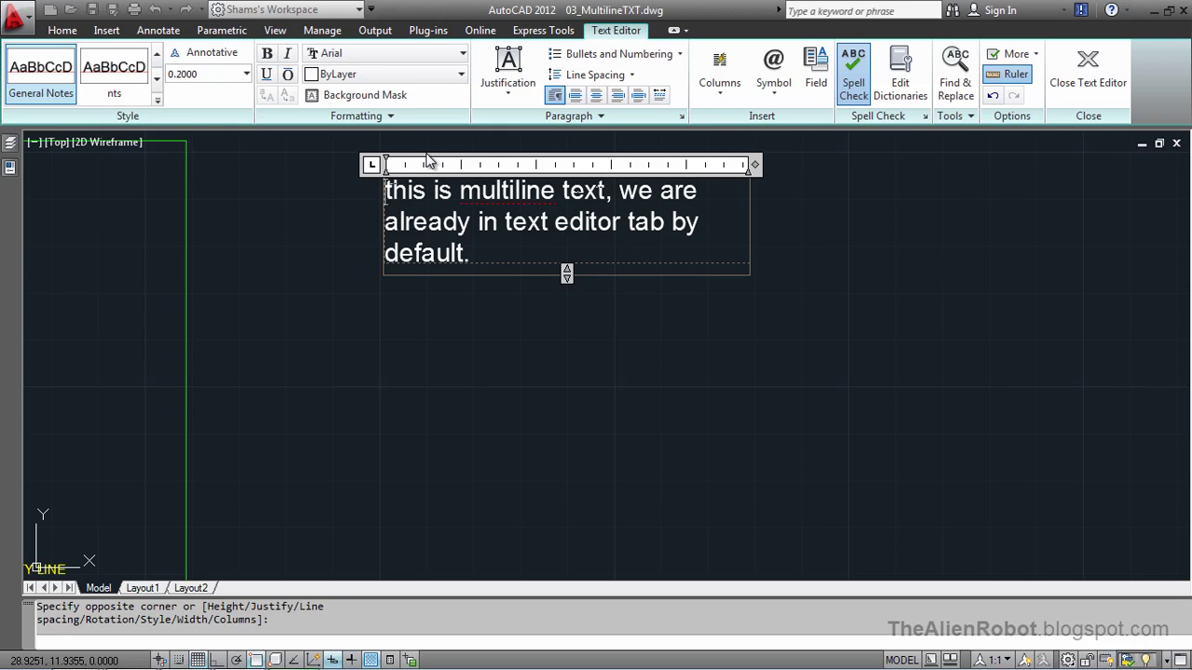
Indent the note's first line with a tab and set the ruler indent to 0.4000.
{"action": "key", "text": "Tab"}
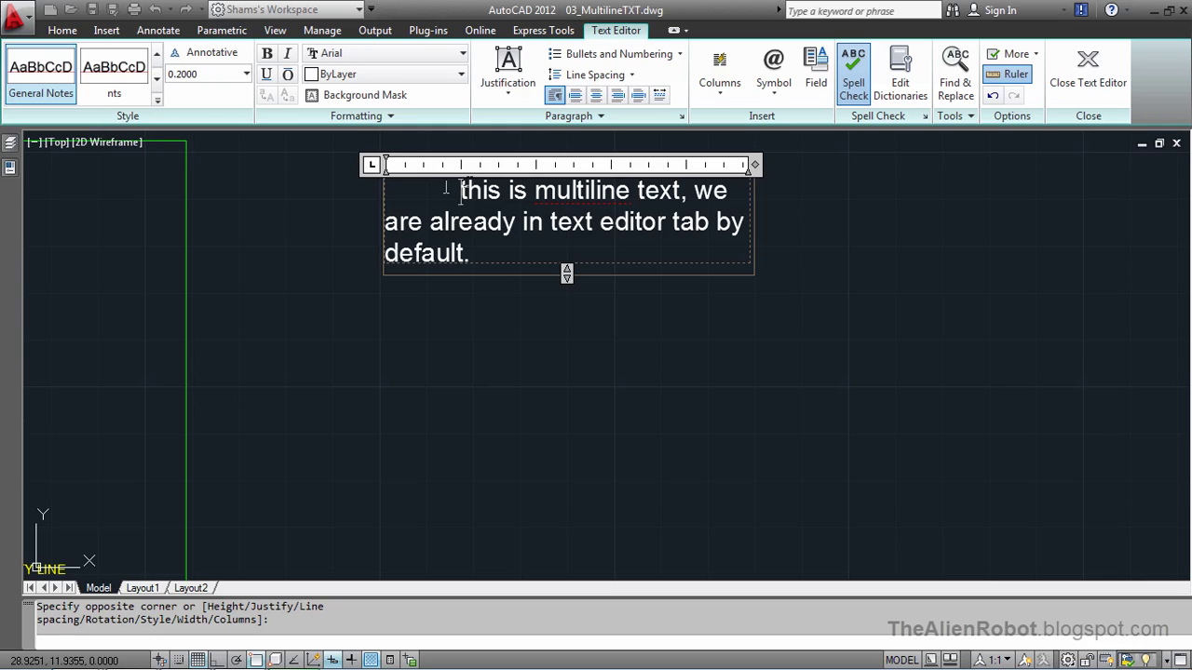
{"action": "left_click", "coordinate": [371, 166]}
{"action": "key", "text": "ctrl+z"}
{"action": "left_click_drag", "start_coordinate": [387, 170], "coordinate": [463, 168]}
Make the words 'this is multiline' bold, italic and underlined.
{"action": "key", "text": "shift+Right"}
{"action": "left_click_drag", "start_coordinate": [459, 190], "coordinate": [536, 194]}
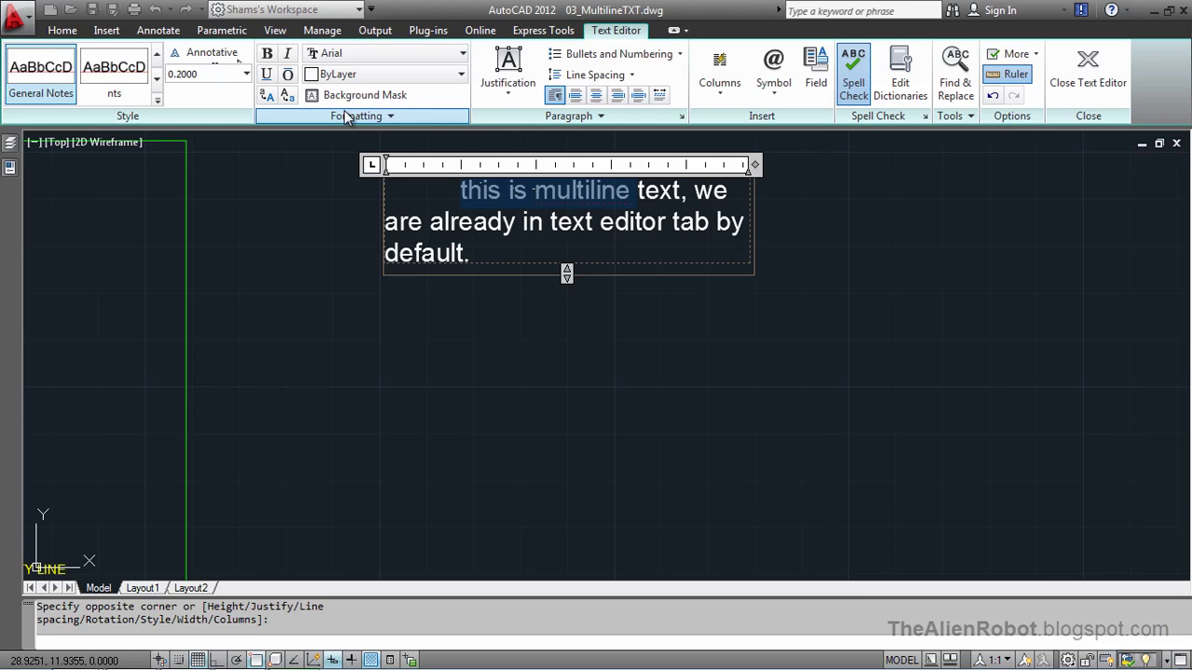
{"action": "left_click", "coordinate": [266, 54]}
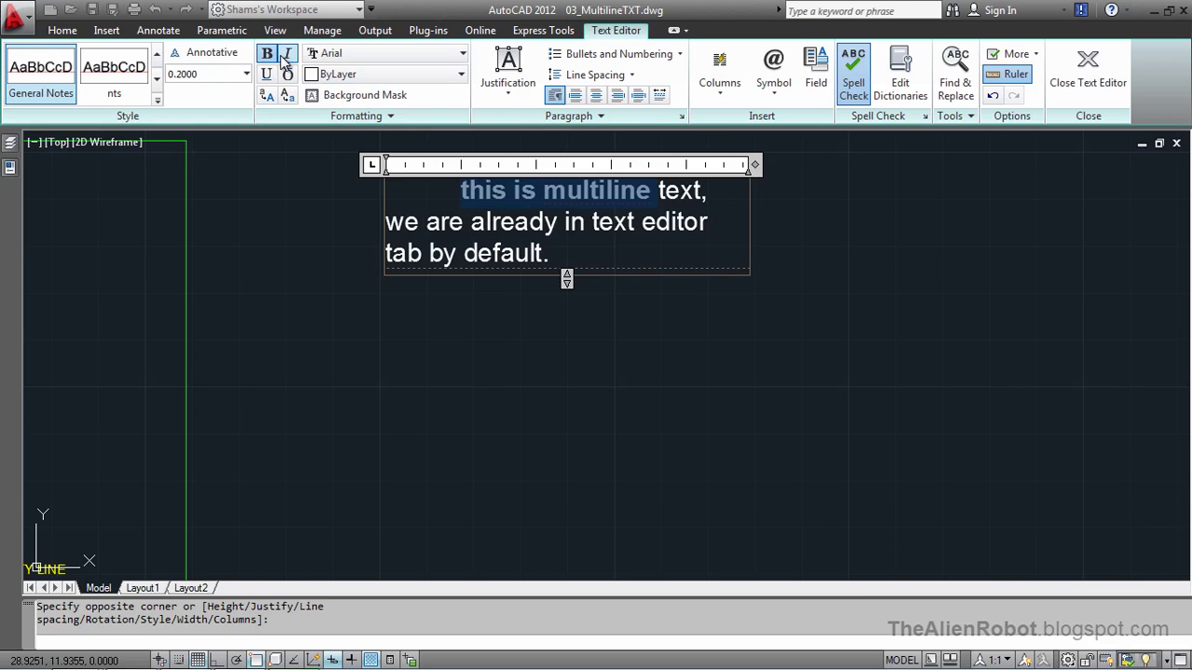
{"action": "left_click", "coordinate": [286, 58]}
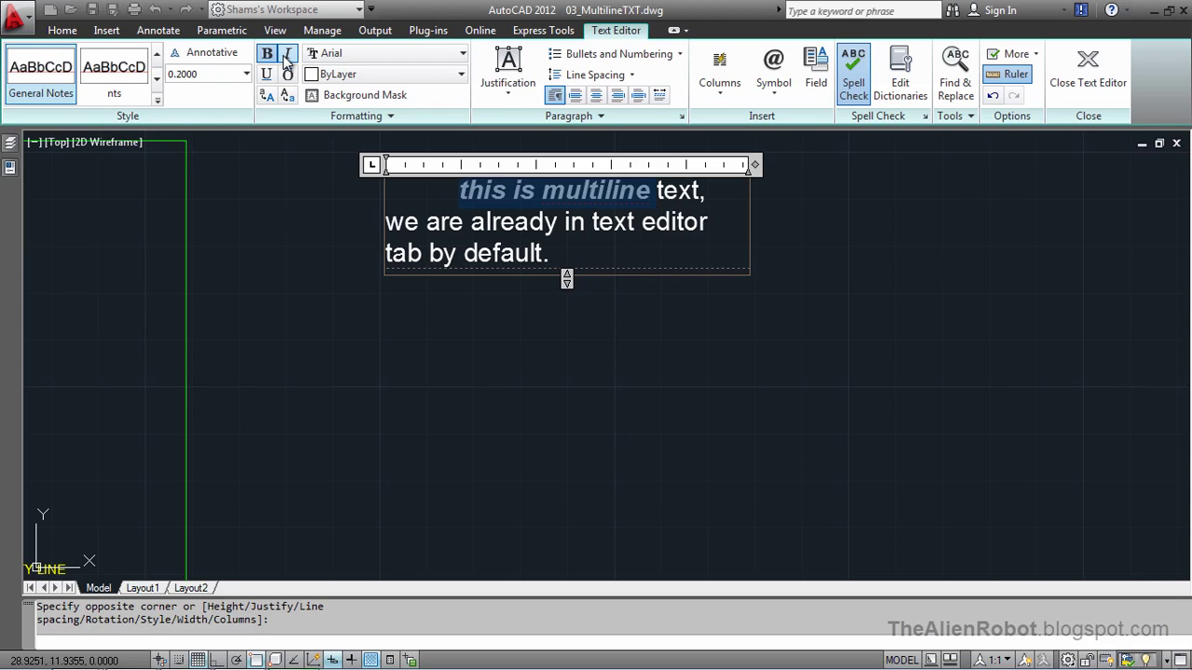
{"action": "left_click", "coordinate": [266, 74]}
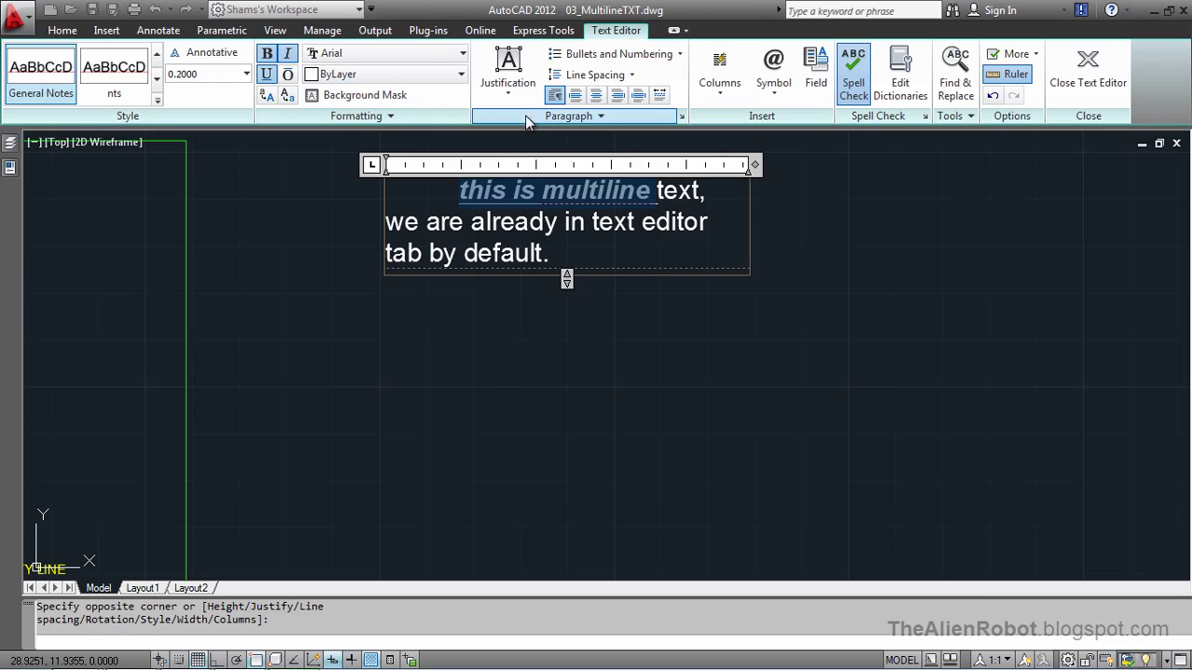
{"action": "left_click", "coordinate": [457, 191]}
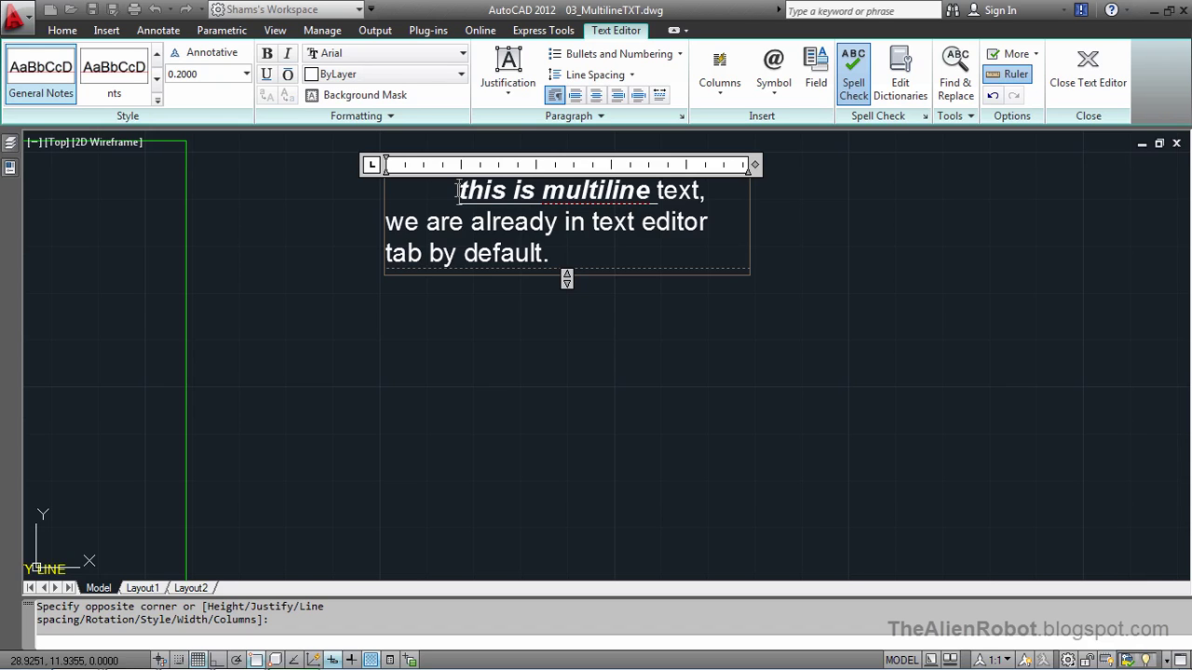
Remove the first-line tab and center-align the whole note, after trying left and right alignment.
{"action": "key", "text": "ctrl+a"}
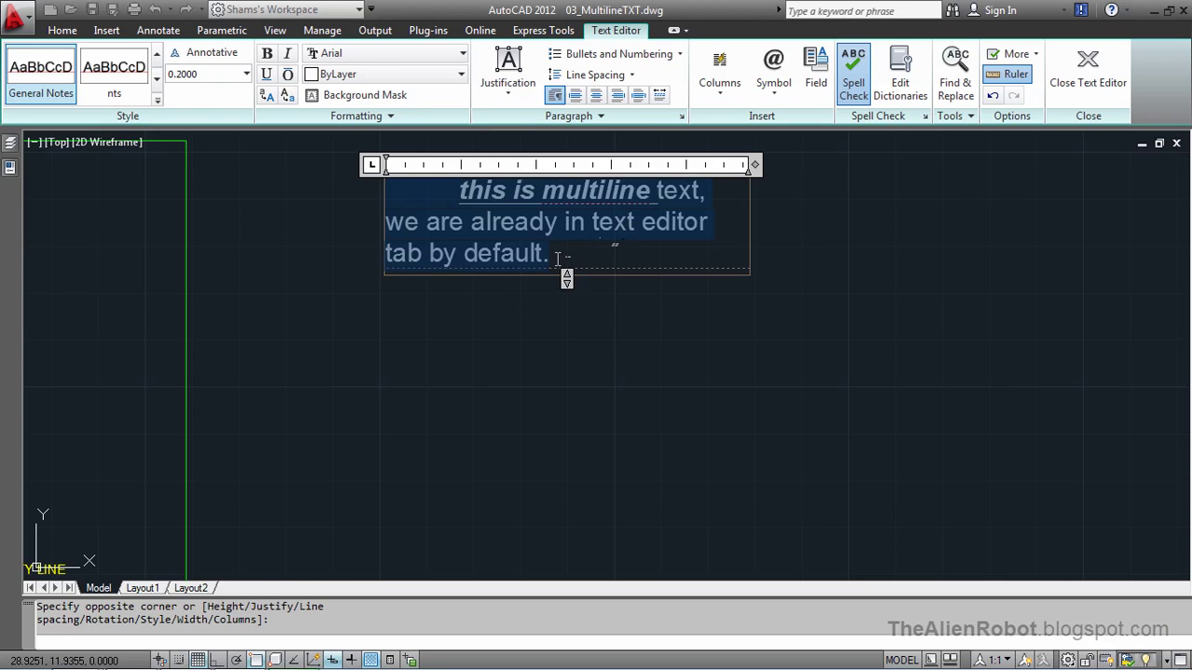
{"action": "left_click", "coordinate": [576, 96]}
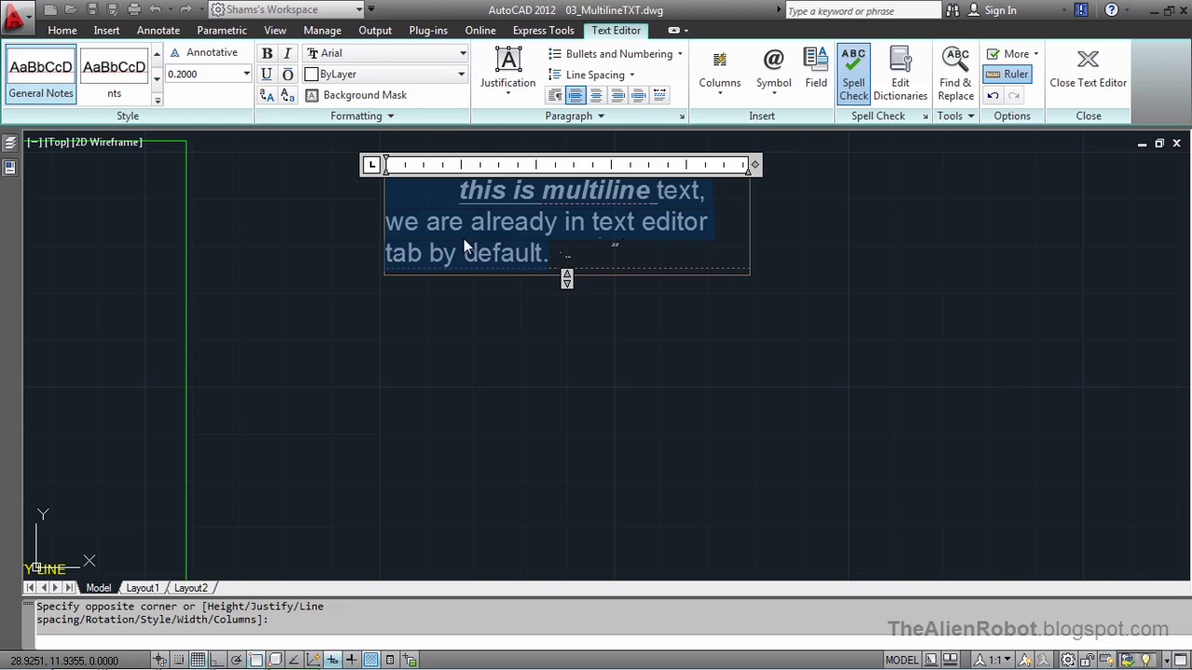
{"action": "left_click", "coordinate": [458, 191]}
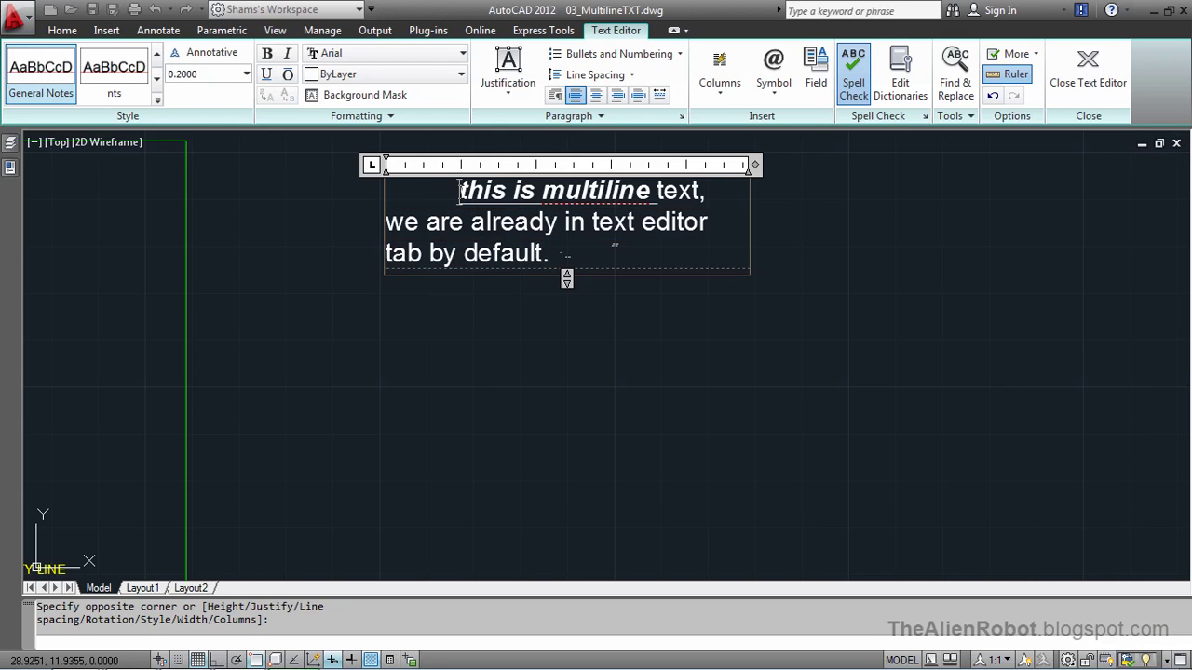
{"action": "key", "text": "BackSpace"}
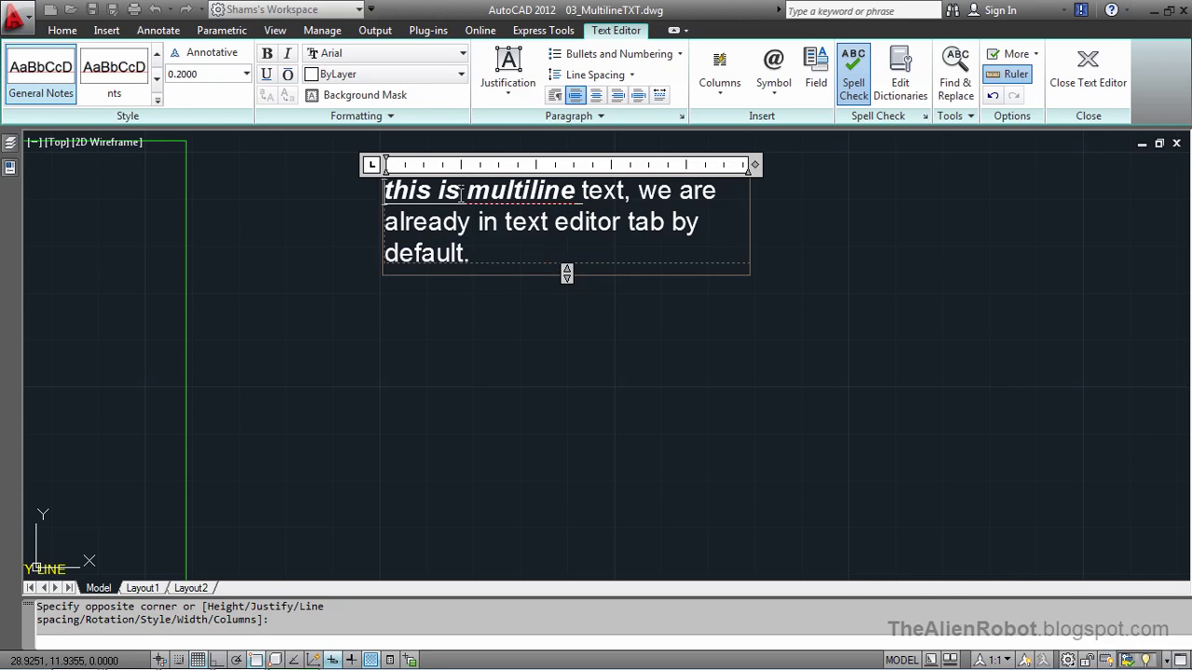
{"action": "key", "text": "ctrl+a"}
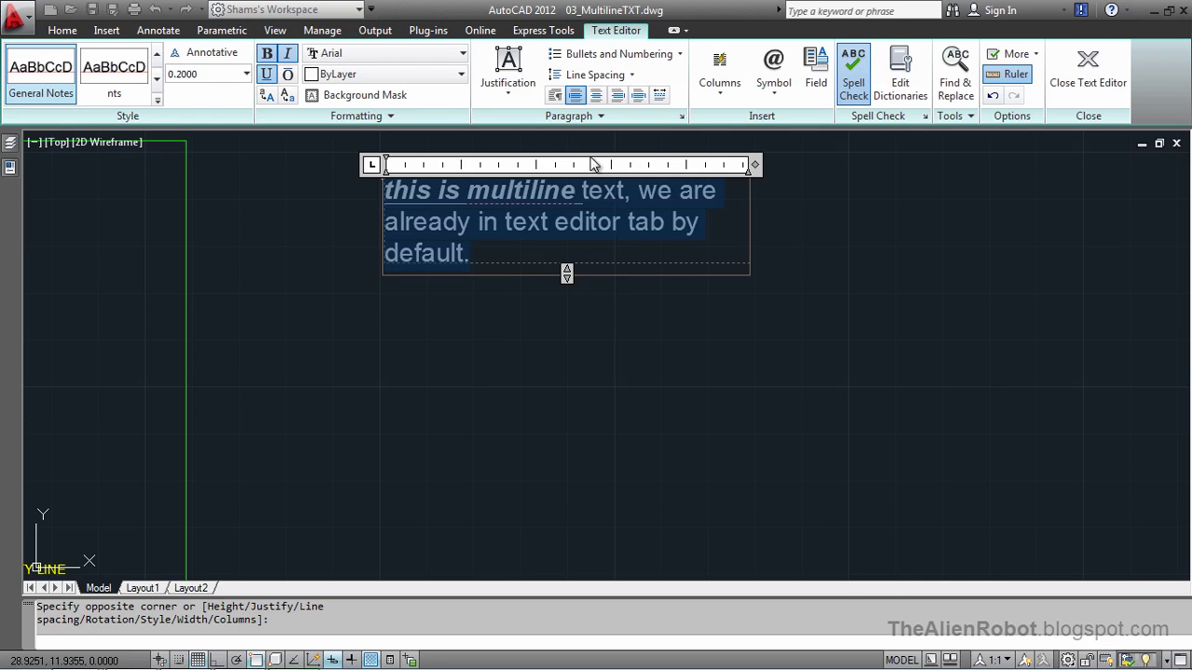
{"action": "left_click", "coordinate": [597, 96]}
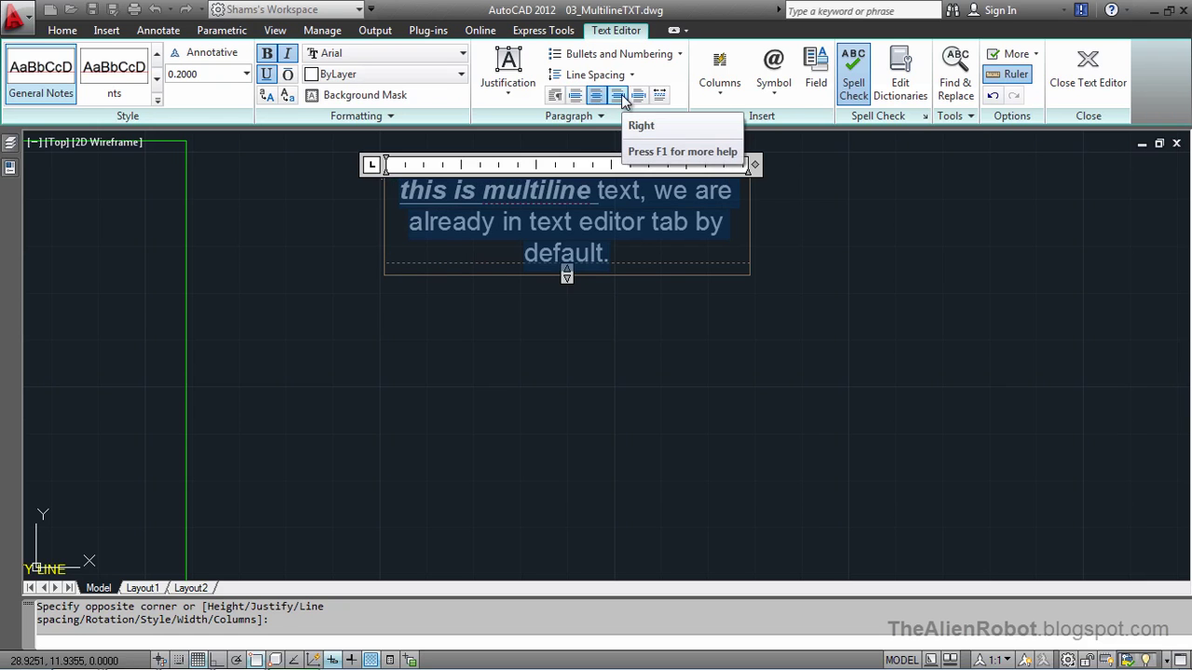
{"action": "left_click", "coordinate": [618, 96]}
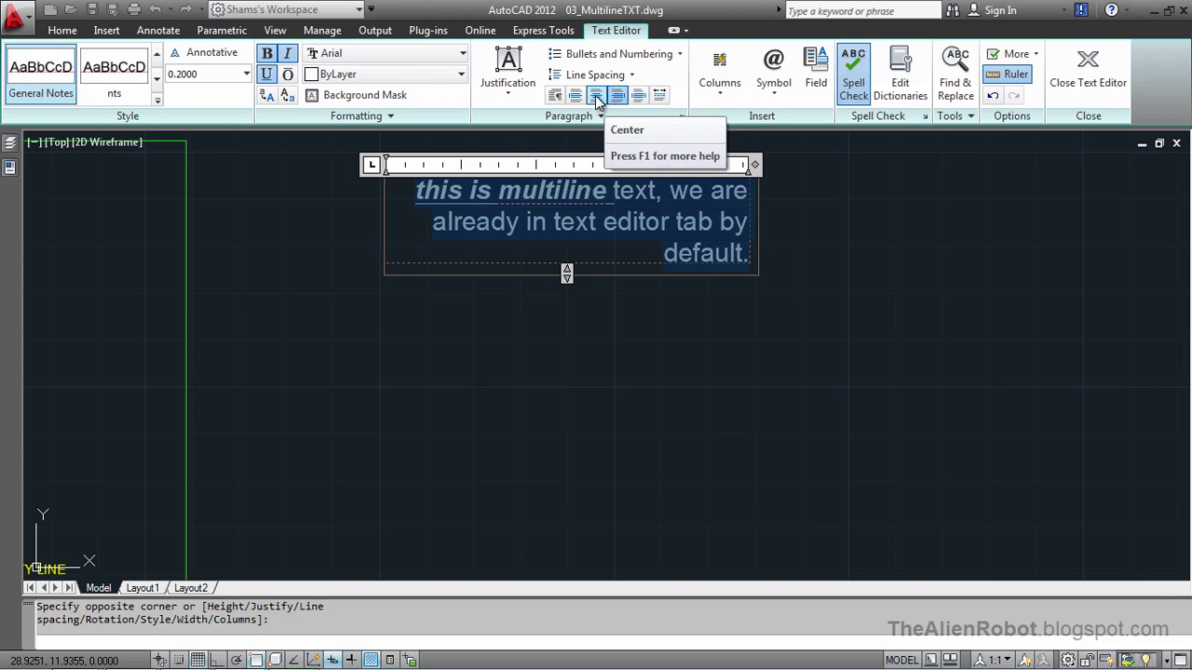
{"action": "left_click", "coordinate": [596, 97]}
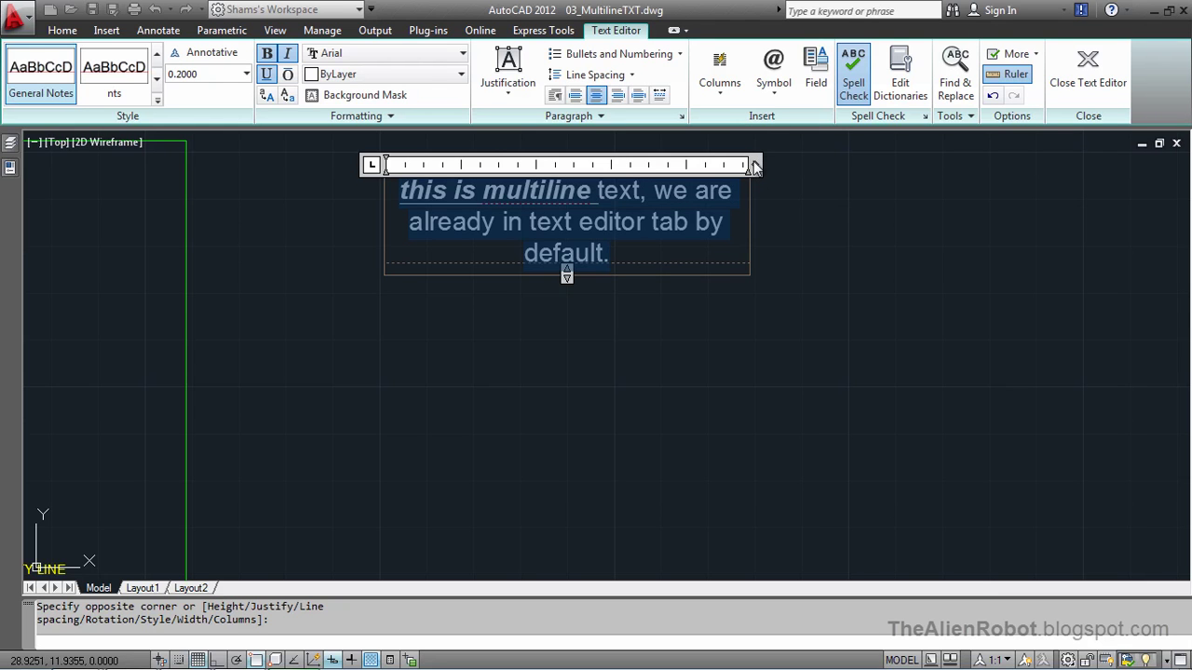
Widen the text box to 4.6193 so the centered note wraps onto two lines.
{"action": "left_click_drag", "start_coordinate": [757, 165], "coordinate": [833, 244]}
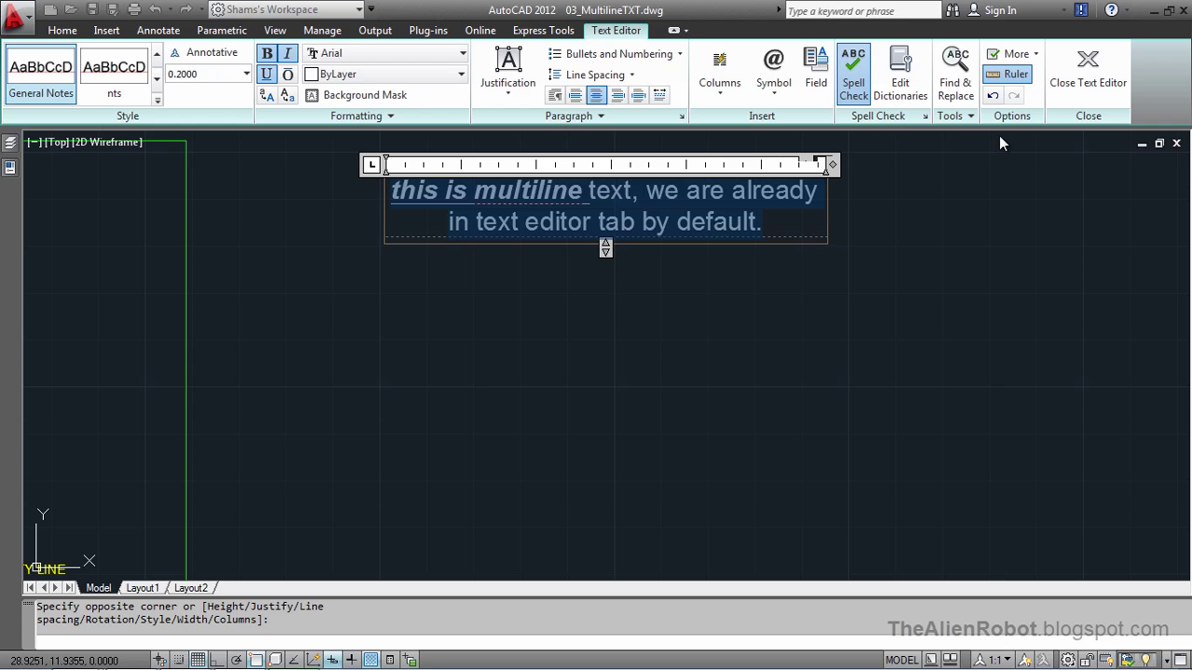
Commit the sample note, then select and delete it.
{"action": "left_click", "coordinate": [1090, 61]}
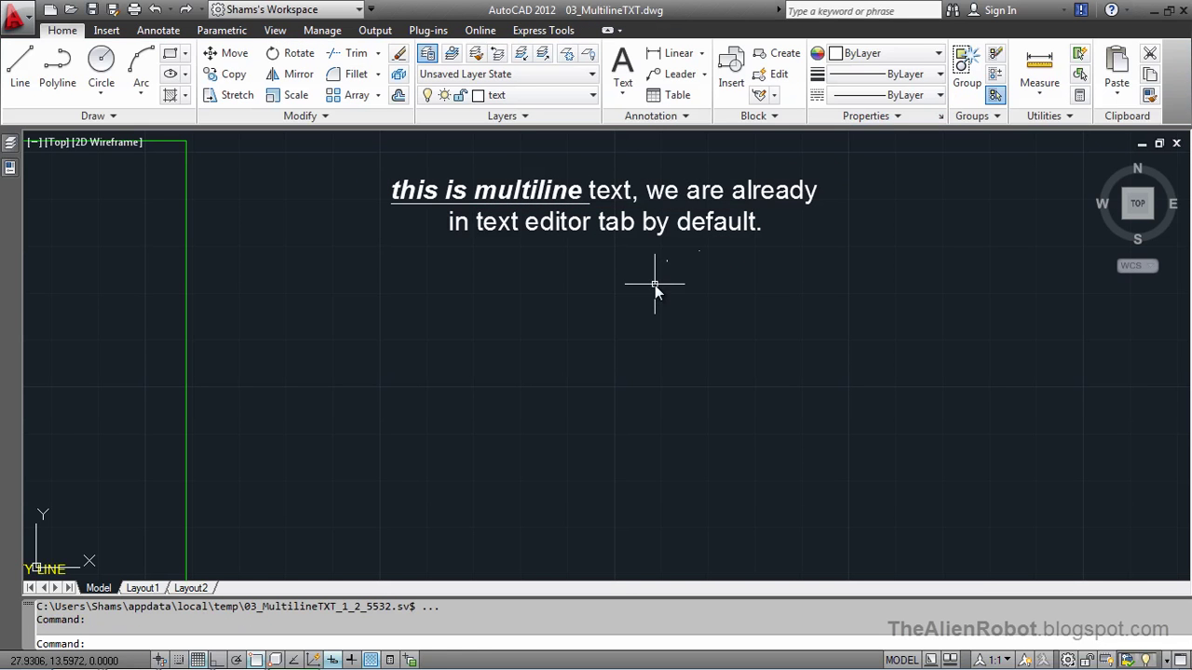
{"action": "scroll", "coordinate": [595, 287], "scroll_direction": "down", "scroll_amount": 2}
{"action": "mouse_move", "coordinate": [568, 286]}
{"action": "middle_mouse_down"}
{"action": "mouse_move", "coordinate": [611, 293]}
{"action": "mouse_move", "coordinate": [755, 251]}
{"action": "middle_mouse_up"}
{"action": "scroll", "coordinate": [760, 249], "scroll_direction": "down", "scroll_amount": 2}
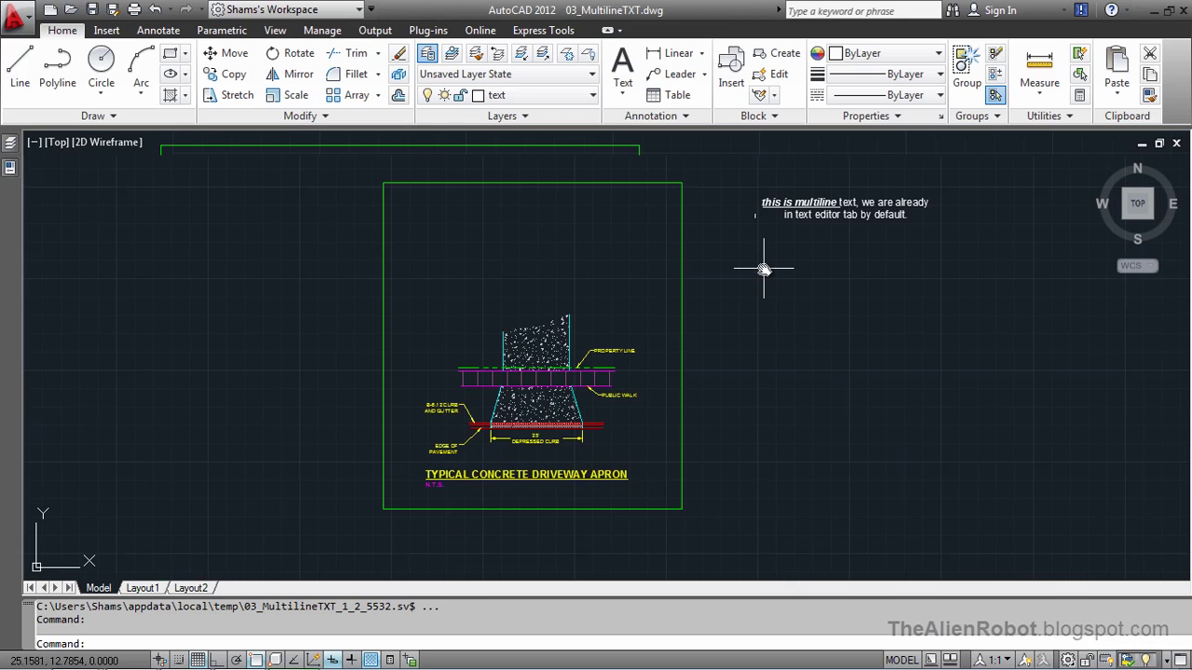
{"action": "scroll", "coordinate": [763, 269], "scroll_direction": "up", "scroll_amount": 2}
{"action": "middle_click_drag", "start_coordinate": [764, 266], "coordinate": [764, 258]}
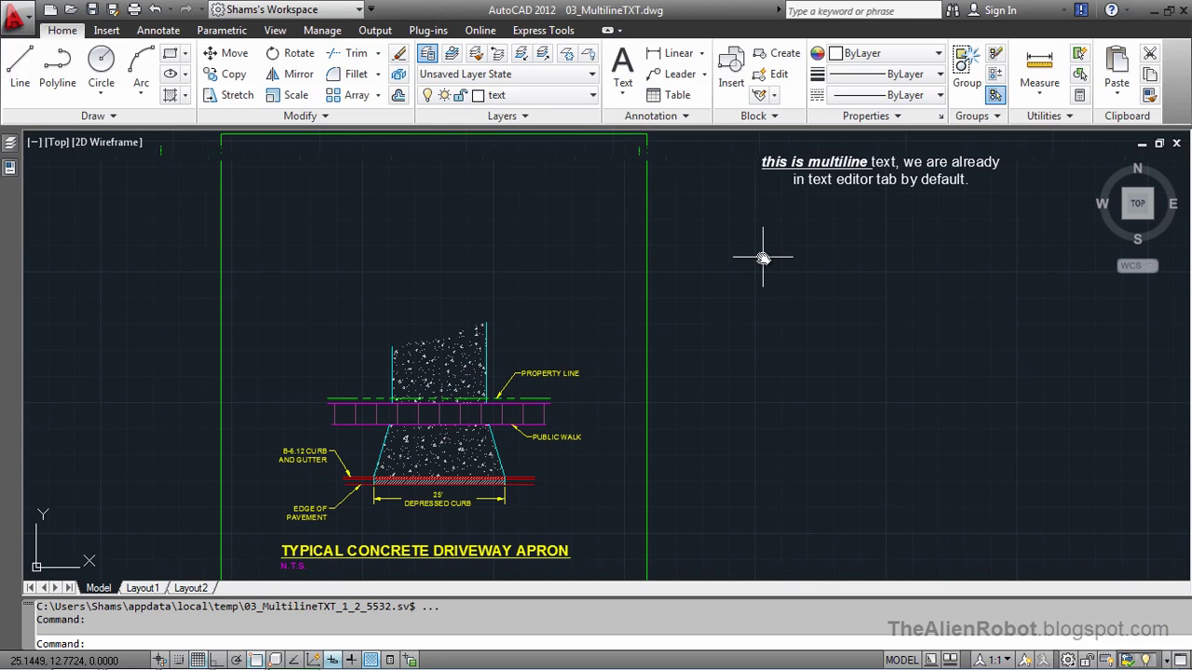
{"action": "left_click", "coordinate": [848, 169]}
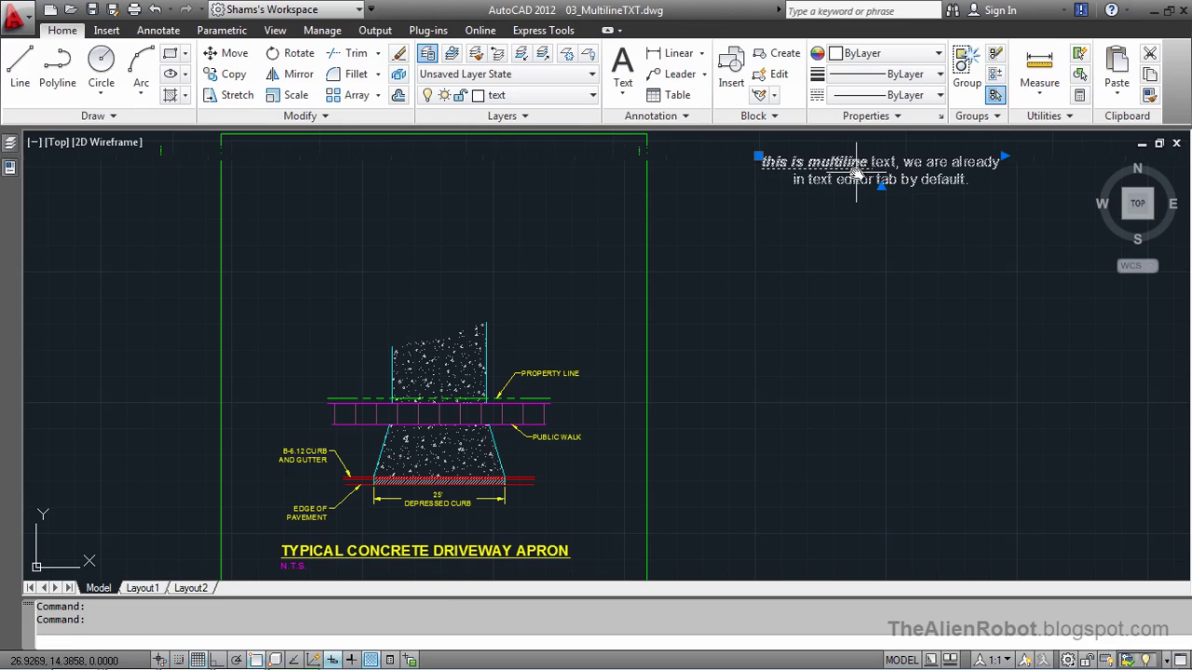
{"action": "key", "text": "Delete"}
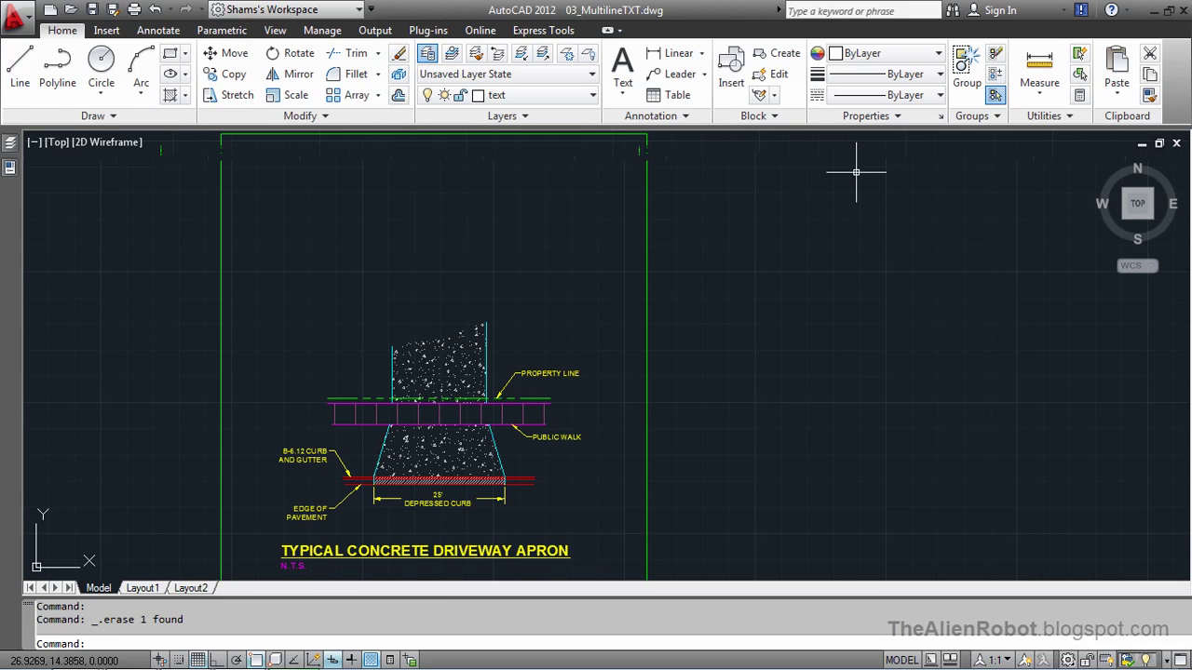
Zoom in on the drawing's top border above the driveway apron detail.
{"action": "scroll", "coordinate": [493, 364], "scroll_direction": "up", "scroll_amount": 2}
{"action": "scroll", "coordinate": [512, 326], "scroll_direction": "up", "scroll_amount": 1}
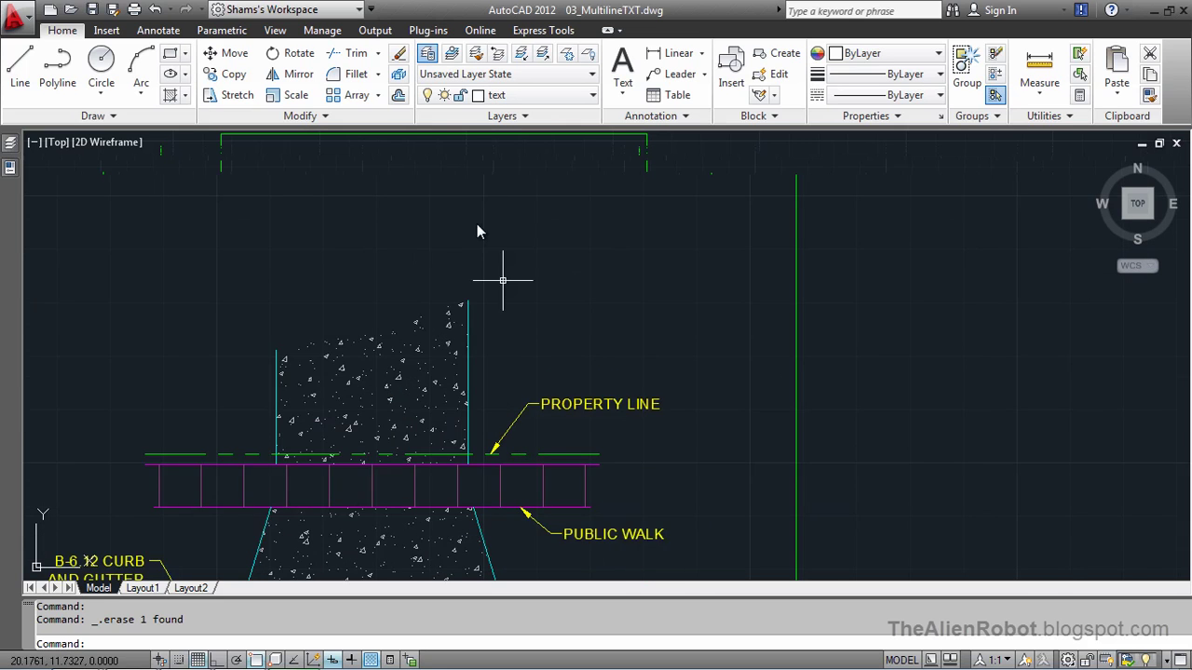
{"action": "middle_click_drag", "start_coordinate": [479, 213], "coordinate": [697, 378]}
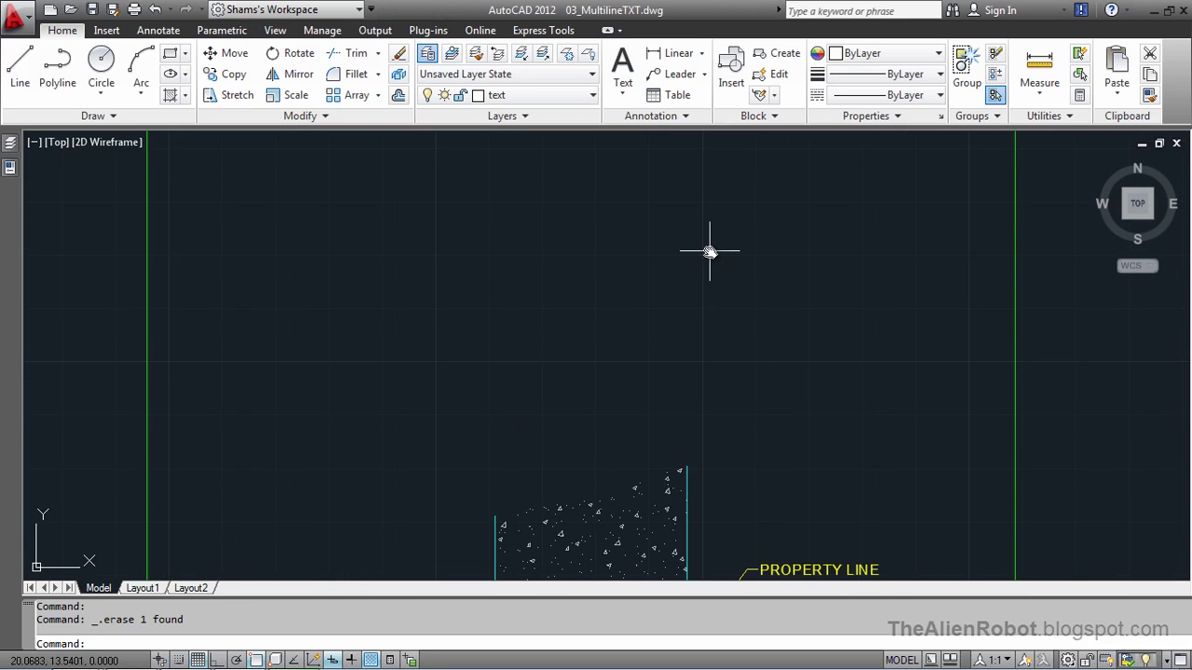
{"action": "mouse_move", "coordinate": [708, 271]}
{"action": "middle_mouse_down"}
{"action": "mouse_move", "coordinate": [708, 330]}
{"action": "mouse_move", "coordinate": [710, 284]}
{"action": "mouse_move", "coordinate": [665, 285]}
{"action": "mouse_move", "coordinate": [660, 269]}
{"action": "mouse_move", "coordinate": [678, 274]}
{"action": "mouse_move", "coordinate": [673, 258]}
{"action": "middle_mouse_up"}
{"action": "scroll", "coordinate": [711, 283], "scroll_direction": "down", "scroll_amount": 2}
{"action": "scroll", "coordinate": [594, 268], "scroll_direction": "up", "scroll_amount": 2}
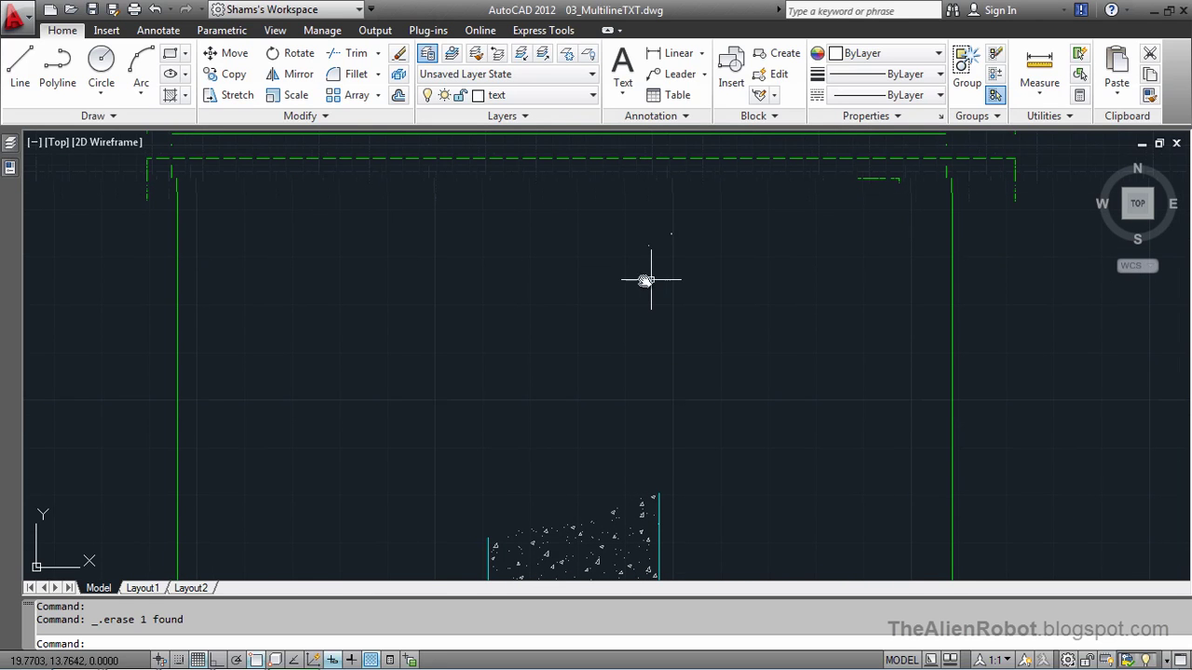
Start a multiline text box at the border's upper-left corner with text height 0.15.
{"action": "left_click", "coordinate": [622, 100]}
{"action": "left_click", "coordinate": [651, 130]}
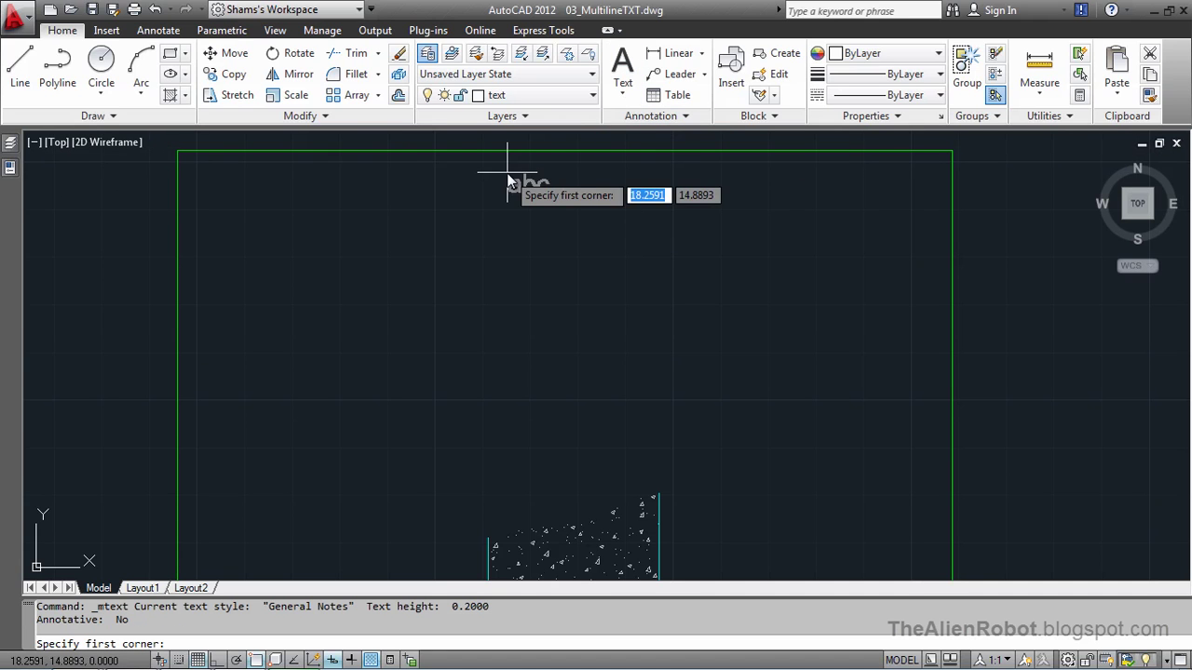
{"action": "left_click", "coordinate": [209, 174]}
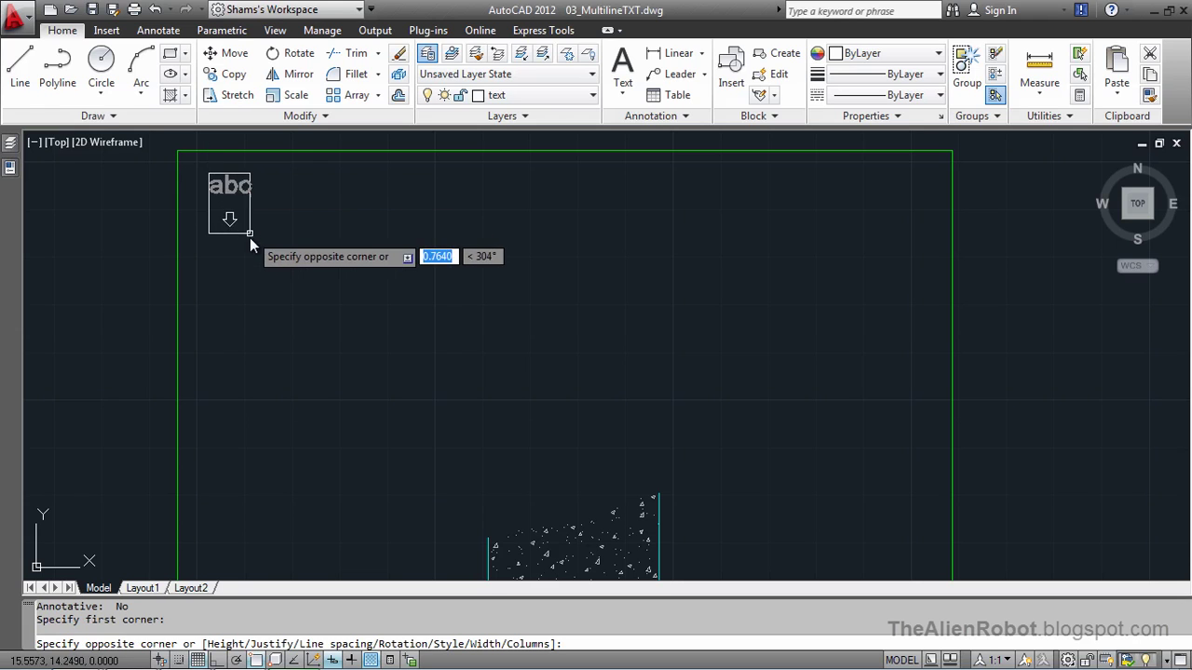
{"action": "left_click", "coordinate": [253, 558]}
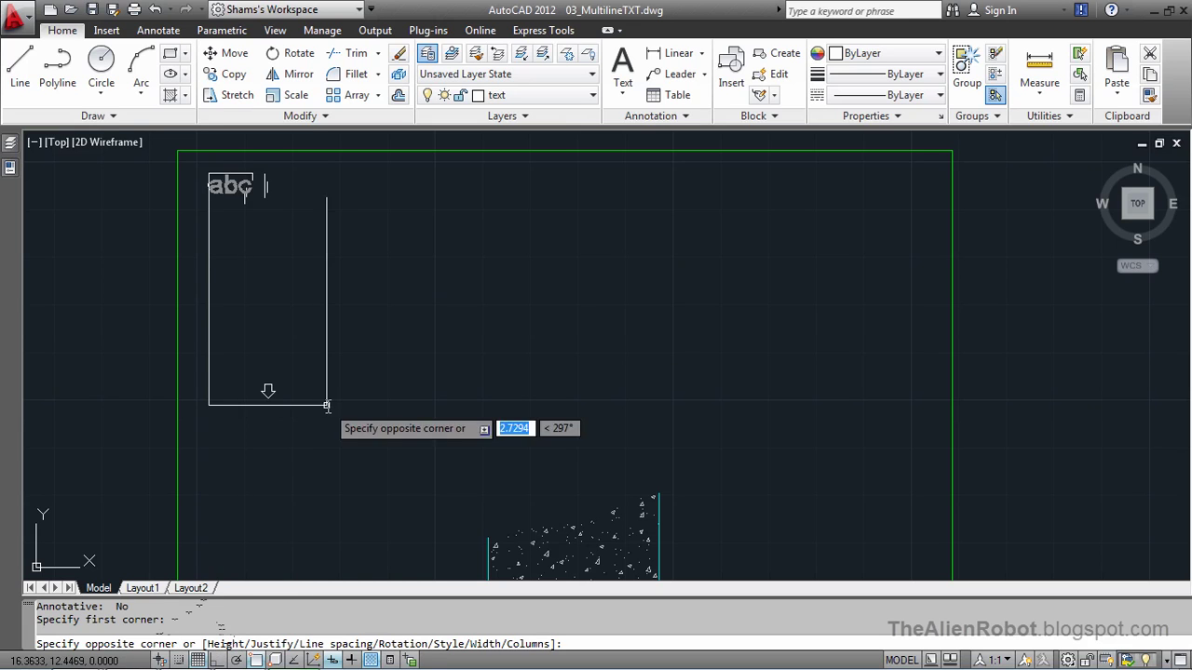
{"action": "right_click", "coordinate": [345, 290]}
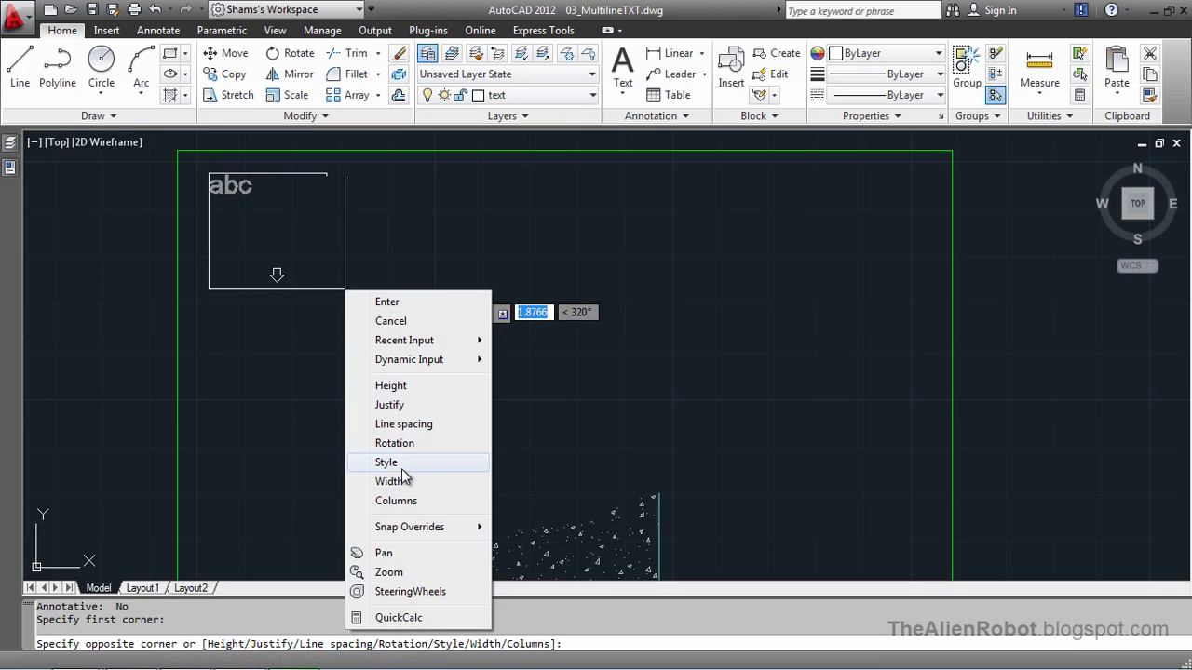
{"action": "left_click", "coordinate": [391, 385]}
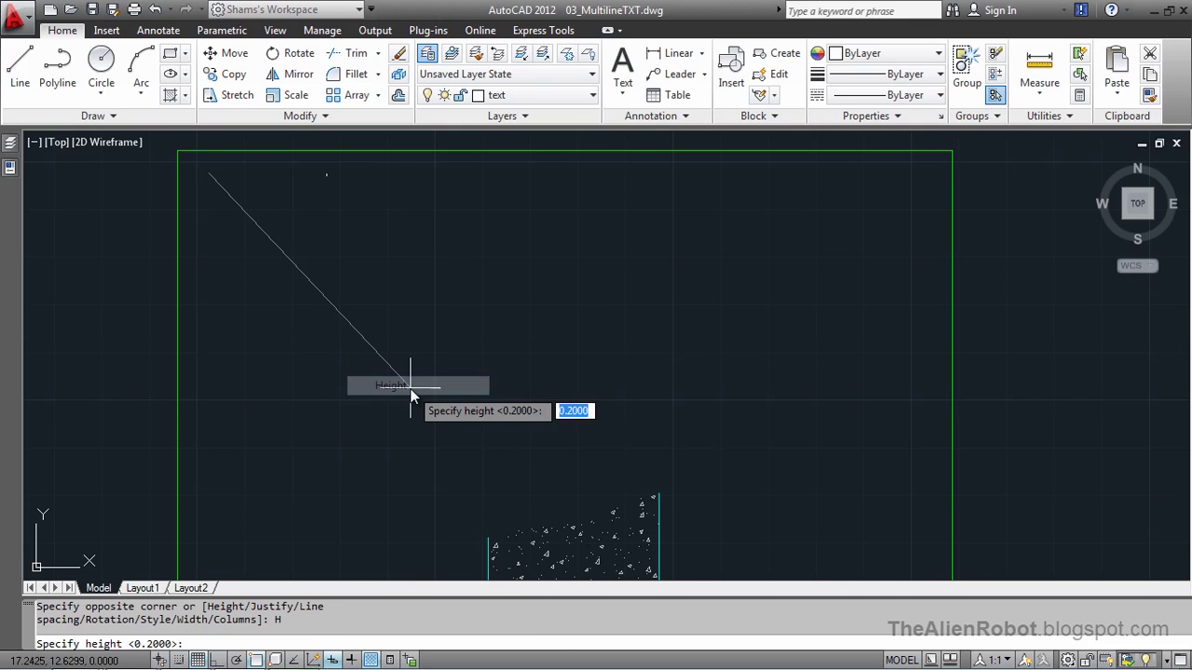
{"action": "type", "text": ".15"}
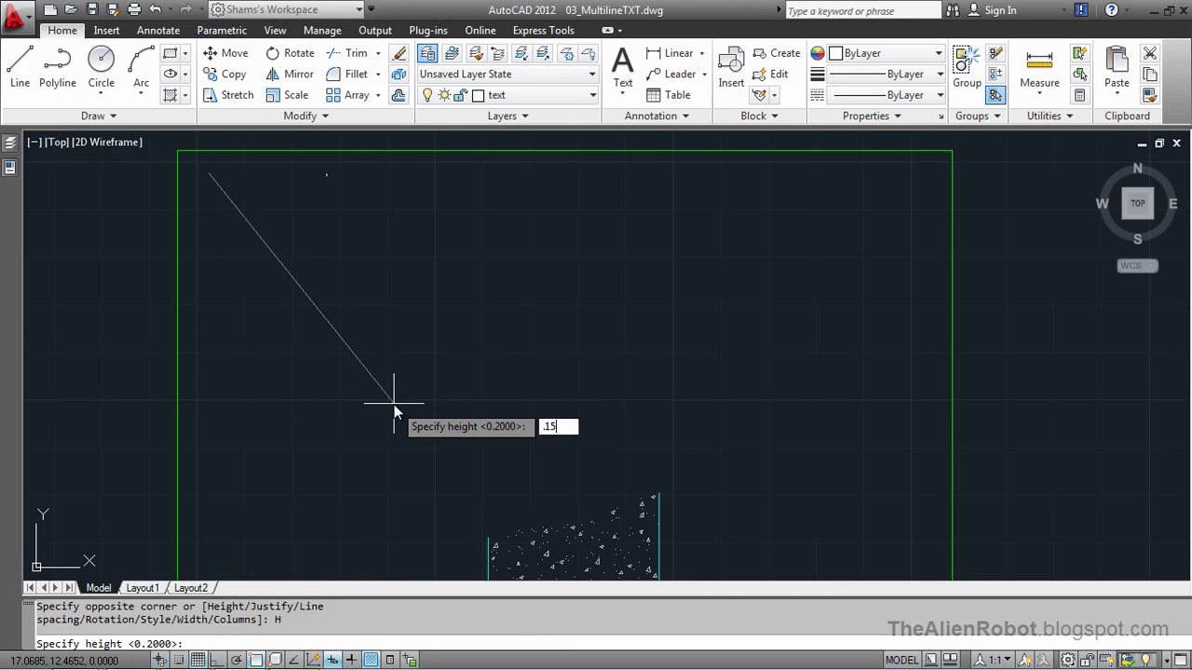
{"action": "key", "text": "Return"}
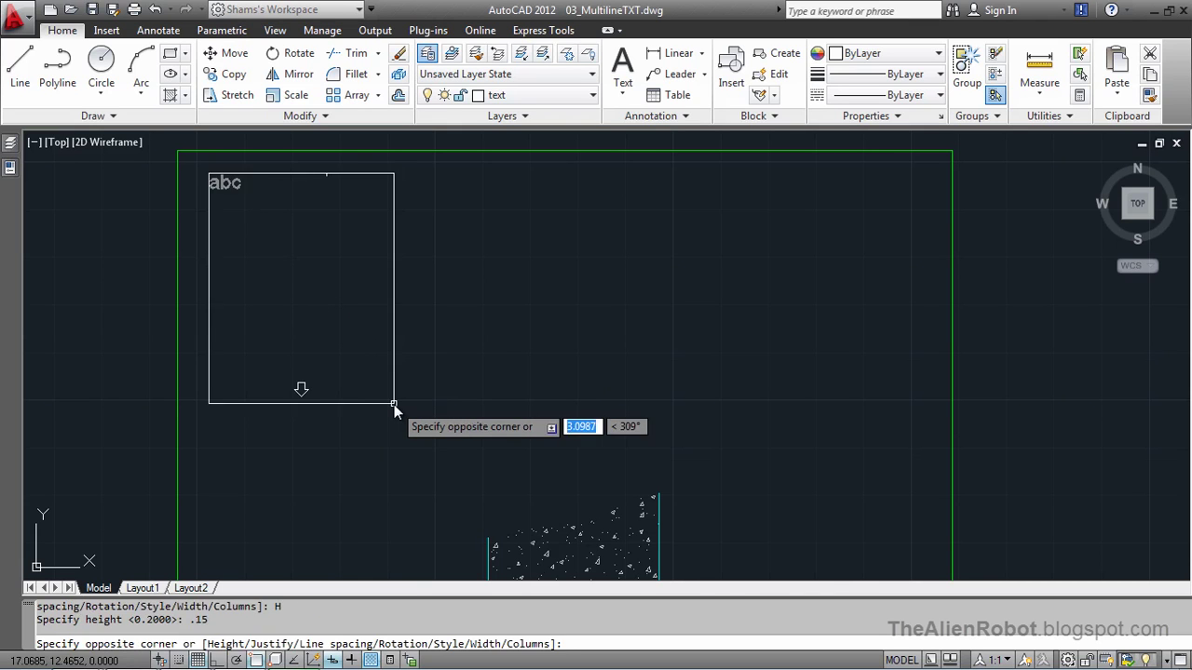
Set the box's opposite corner, type 'GENERAL NOTE' and paste the remaining notes text.
{"action": "left_click", "coordinate": [916, 483]}
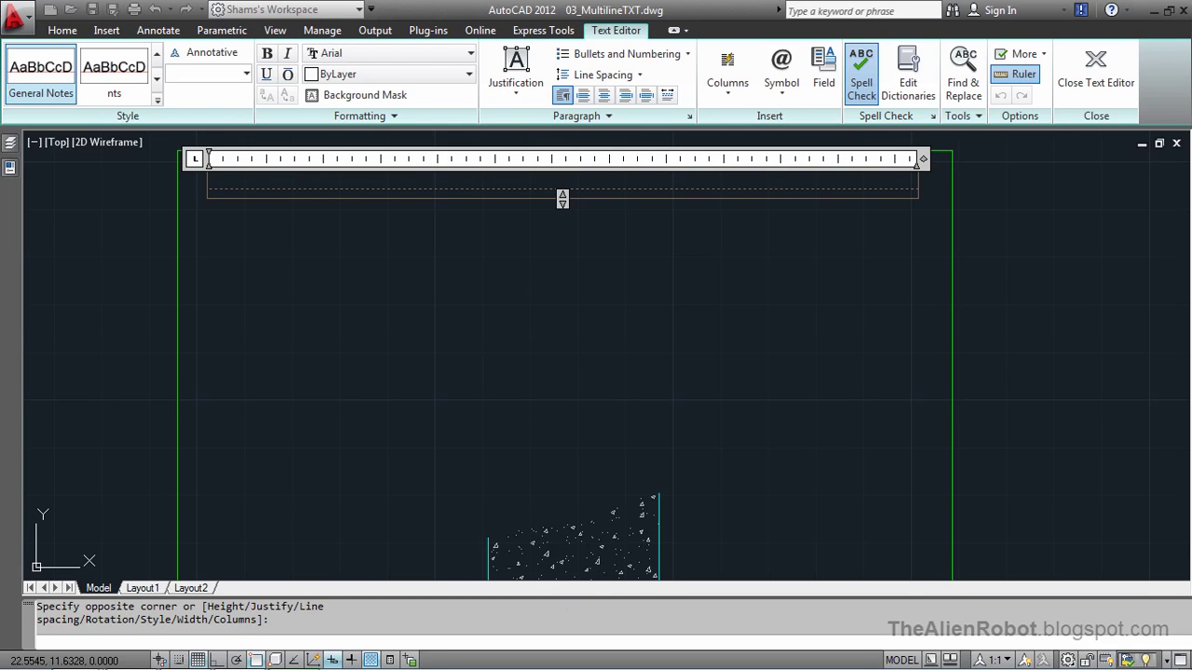
{"action": "type", "text": "GEN"}
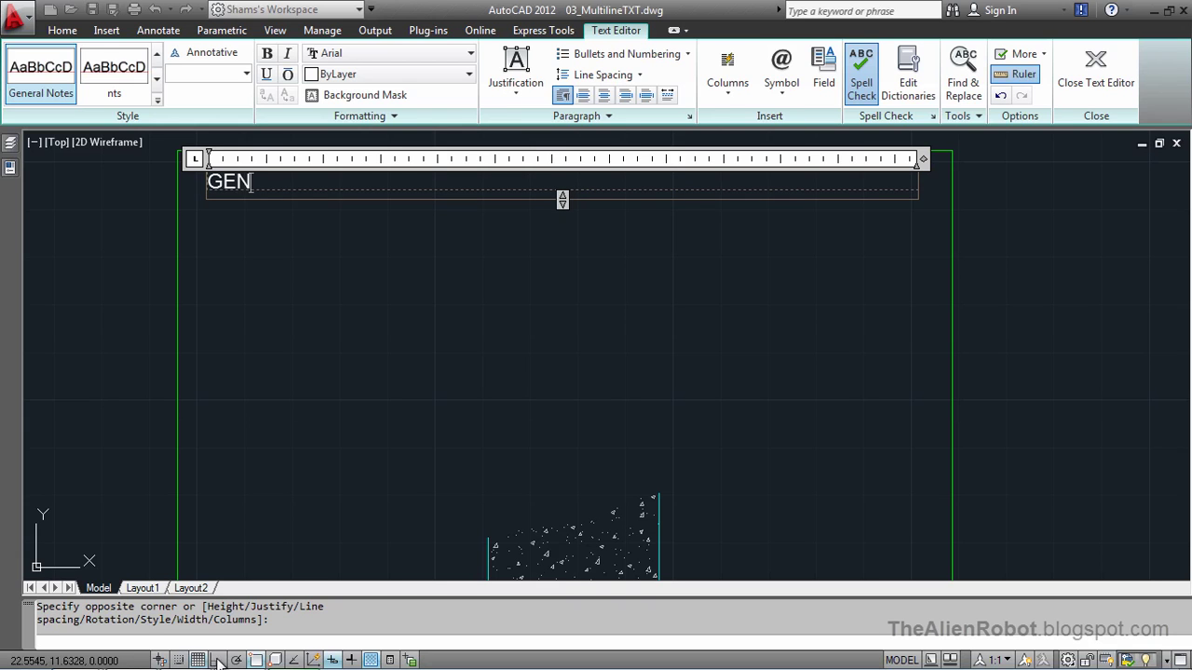
{"action": "type", "text": "ERAL N"}
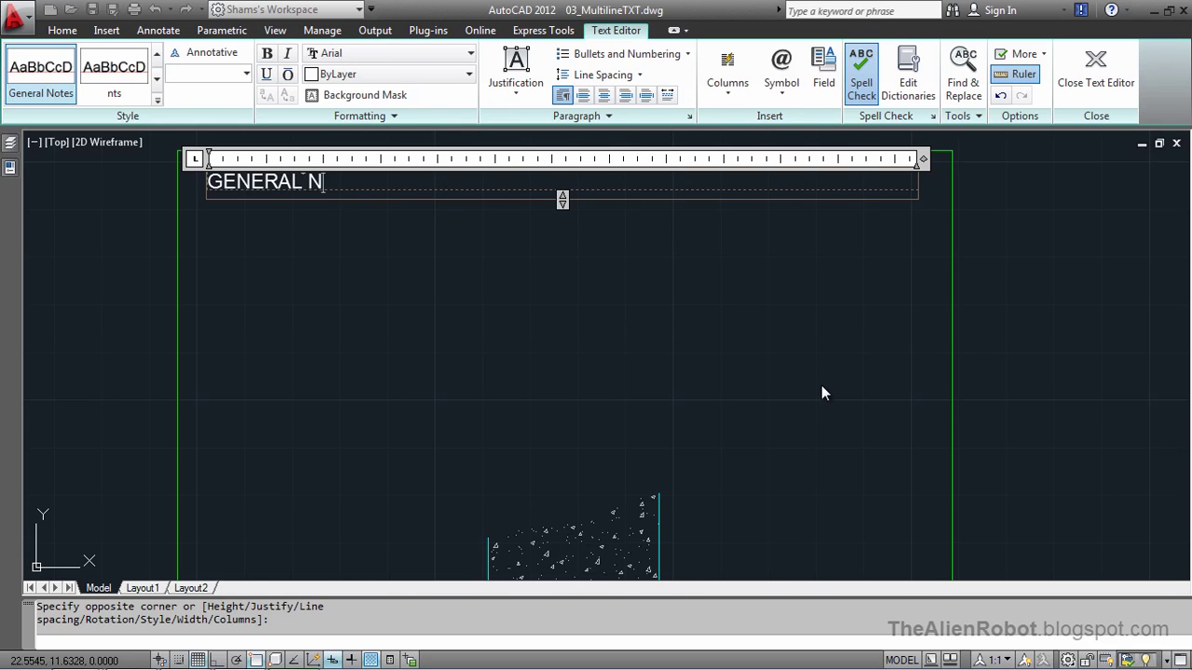
{"action": "type", "text": "OTE"}
{"action": "type", "text": "S:  CONCRETE DRIVEWAY APRON SHALL BE CONSTRUCTED USING WELL-COMPACTED CRUSHED STONE OR GRAVEL HAVING THICKNESS NOT LESS THAN 4 INCHES SURFACED WITH A MINIMUM 4 INCHES OF CONCRETE AND REINFORCED WITH #10 6X6 STEEL MESH.  PREFORMED EXPANSION STRIPS SHALL BE INSTALLED AT ALL JOINTS WHERE APRON MEETS SIDE WALKS, CURBS AND VERTICAL SURFACES."}
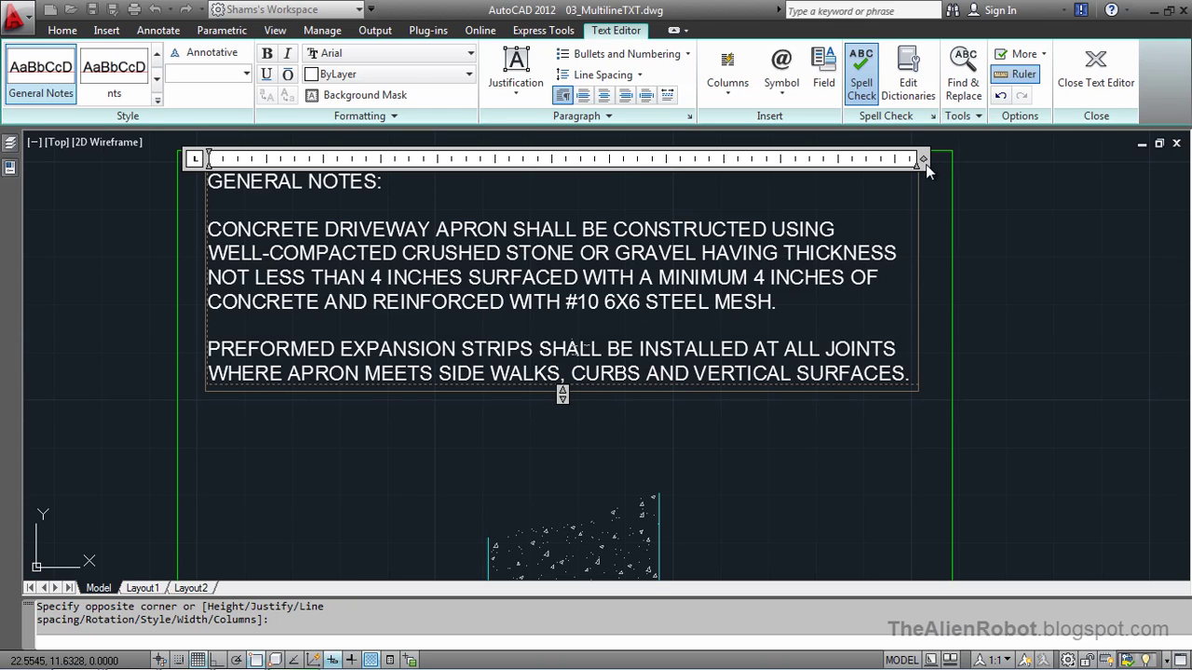
Narrow the notes box so the paragraphs rewrap, and underline the 'GENERAL NOTES:' heading.
{"action": "left_click_drag", "start_coordinate": [927, 164], "coordinate": [744, 222]}
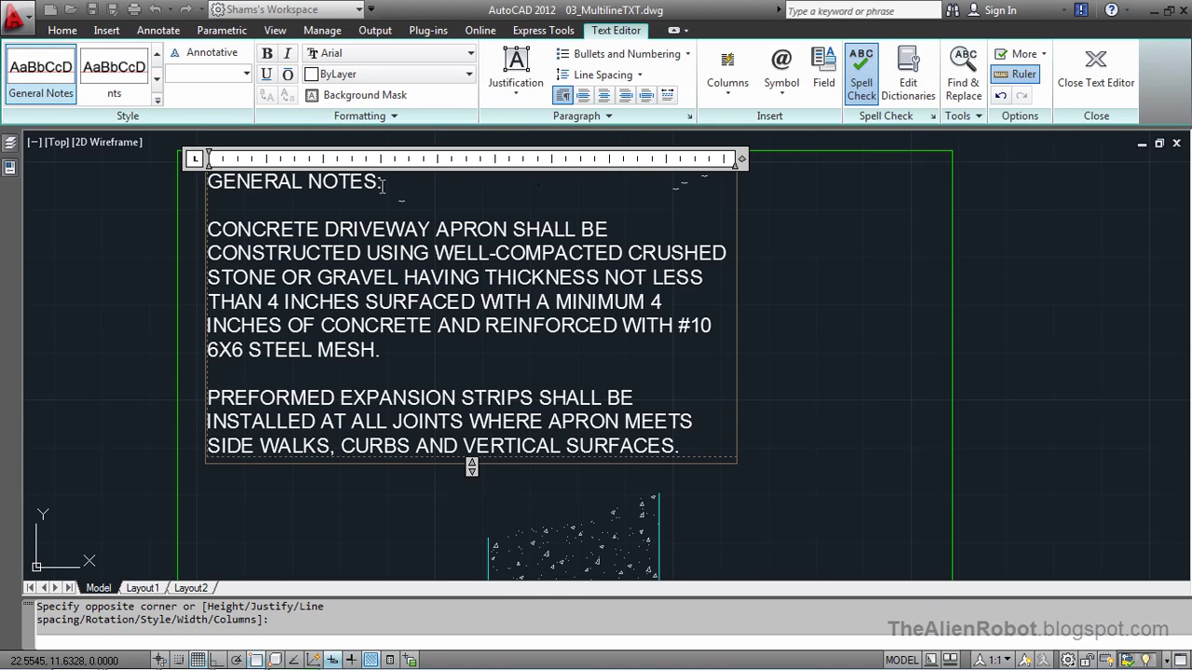
{"action": "left_click_drag", "start_coordinate": [382, 186], "coordinate": [212, 183]}
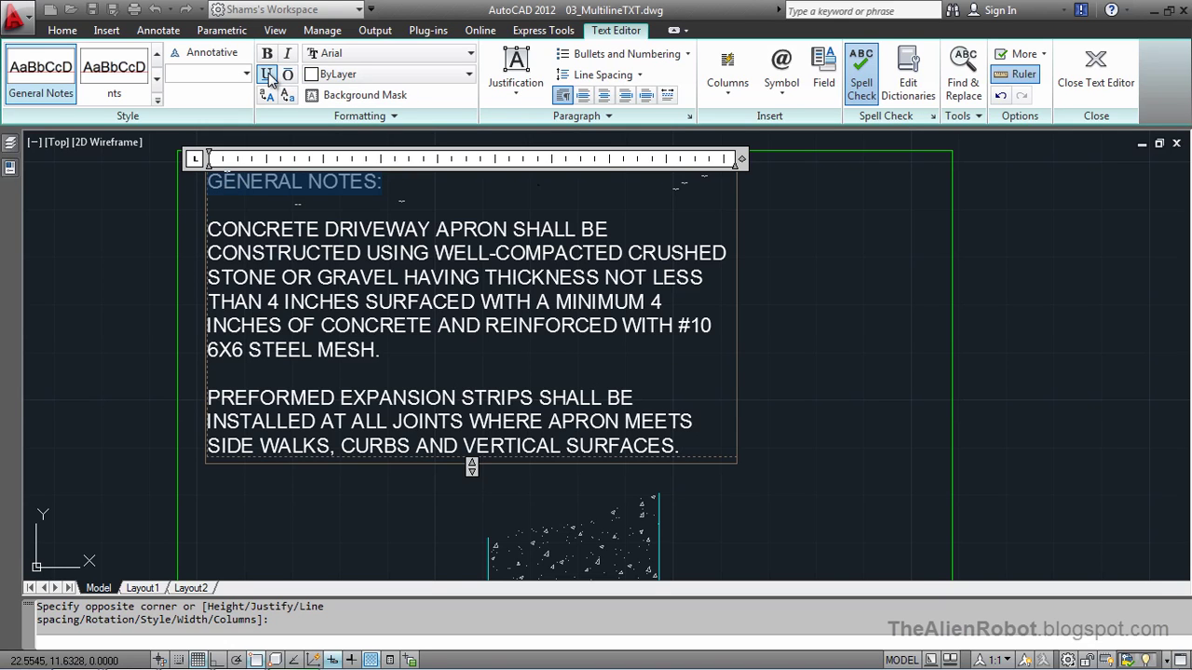
{"action": "left_click", "coordinate": [267, 74]}
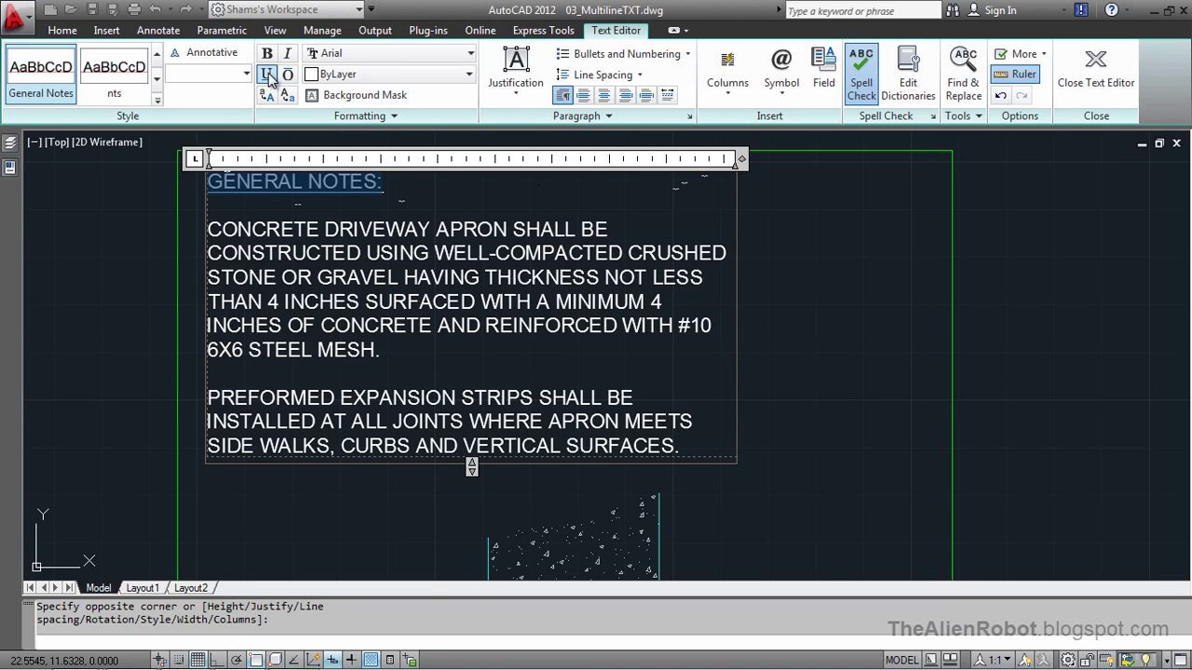
{"action": "left_click", "coordinate": [452, 203]}
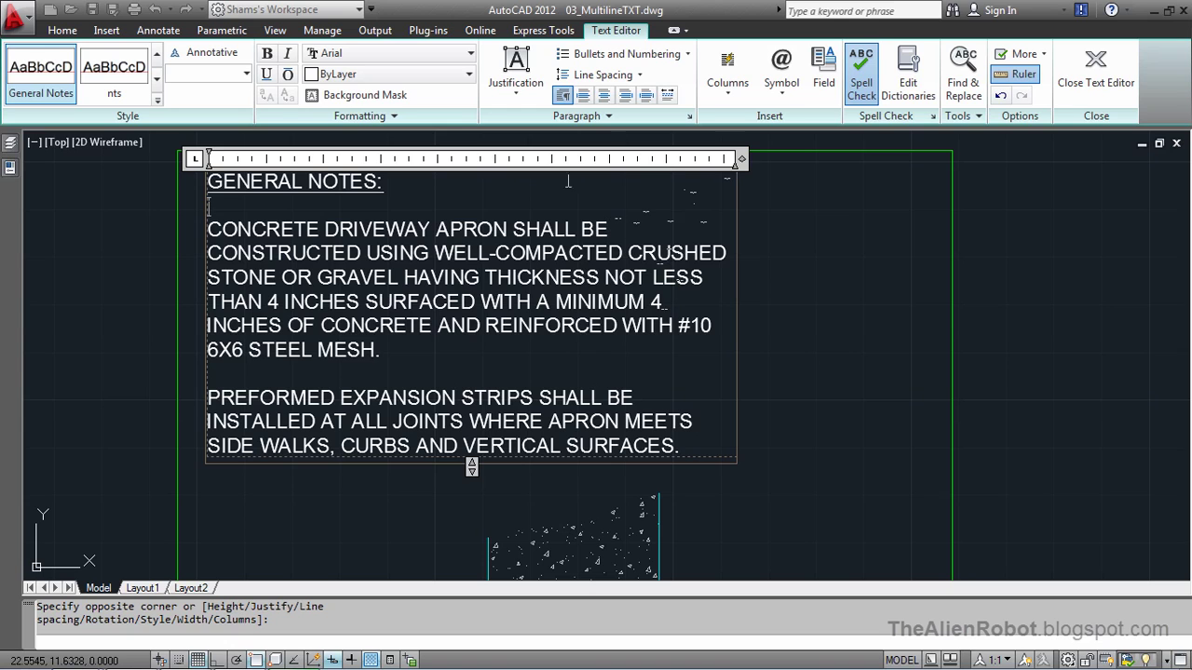
Commit the underlined GENERAL NOTES text above the apron detail and exit the editor.
{"action": "left_click", "coordinate": [800, 239]}
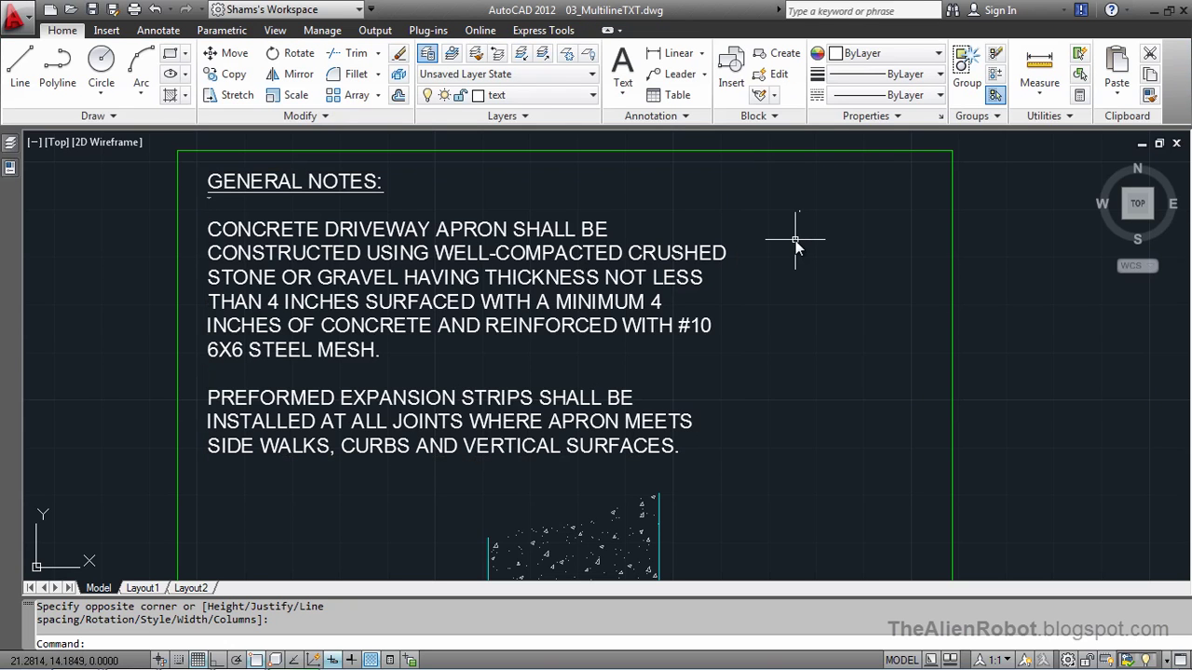